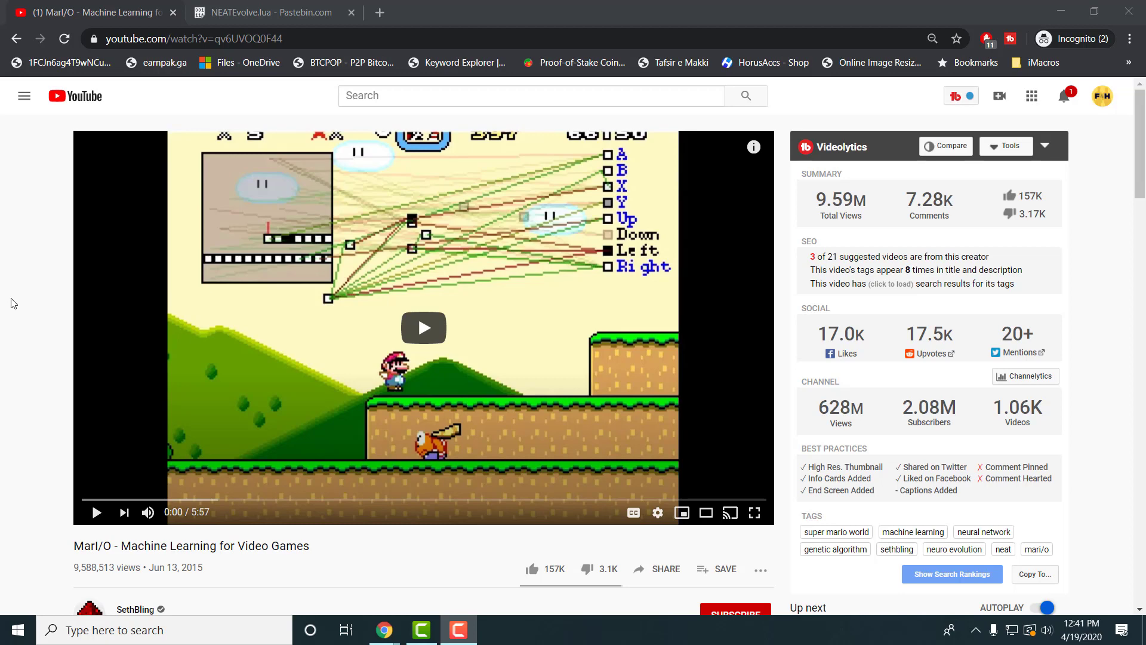
# - Look over the MarI/O video page with its description links, and view the NEATEvolve.lua script on Pastebin
pyautogui.scroll(-2, 76, 377)
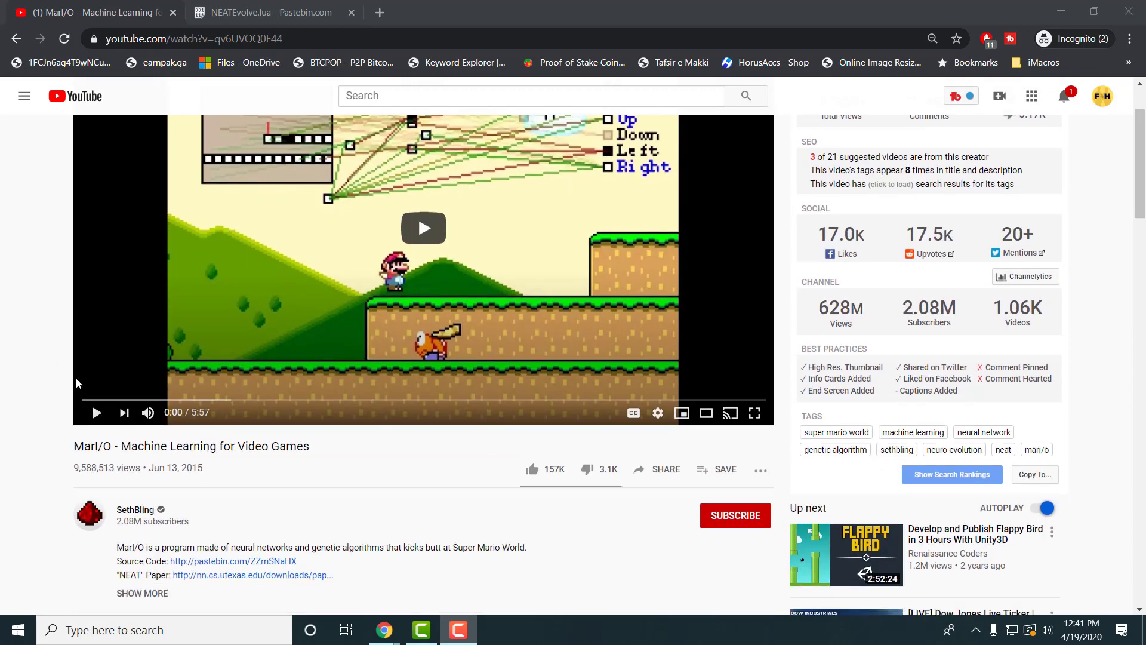
pyautogui.scroll(2, 76, 378)
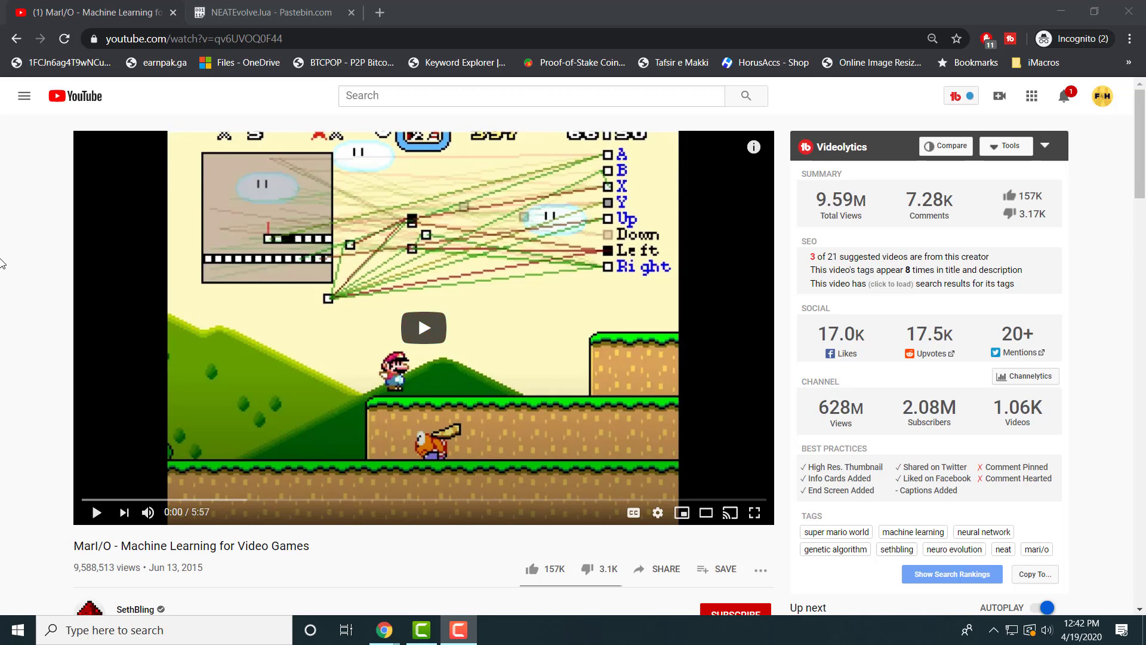
pyautogui.scroll(-1, 2, 263)
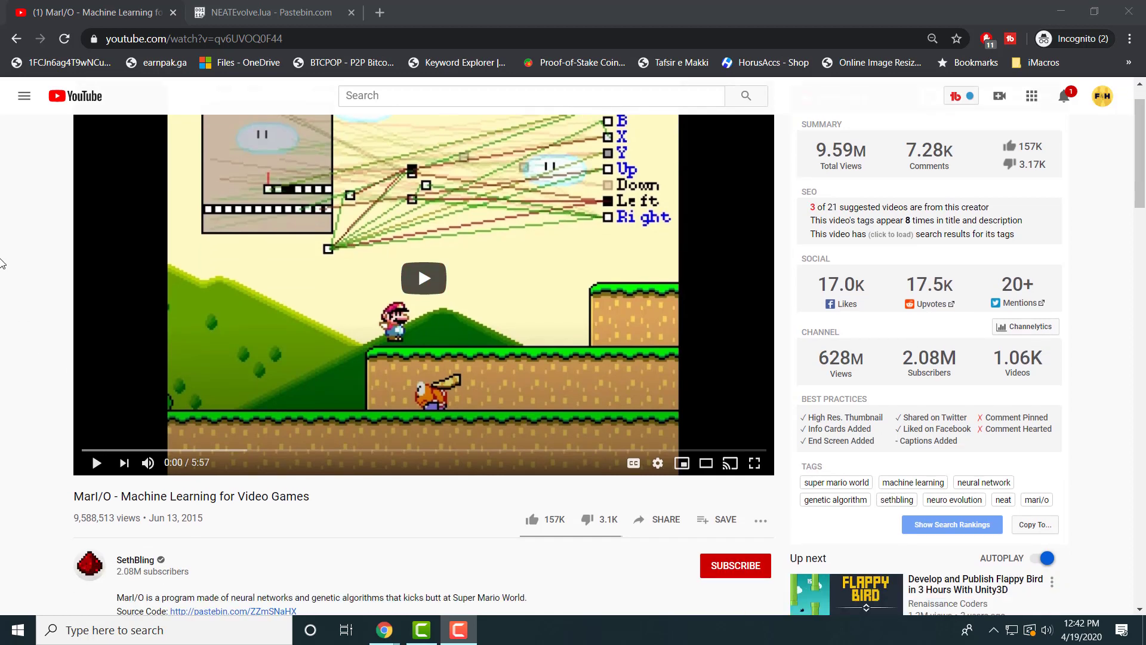
pyautogui.scroll(-3, 12, 263)
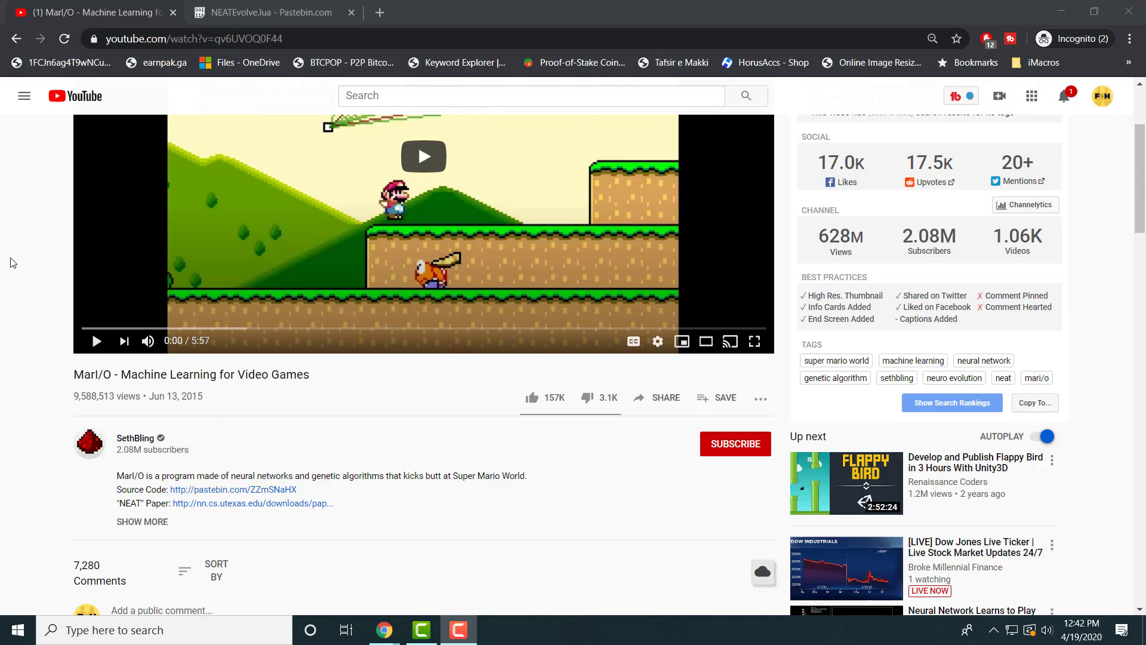
pyautogui.scroll(4, 13, 262)
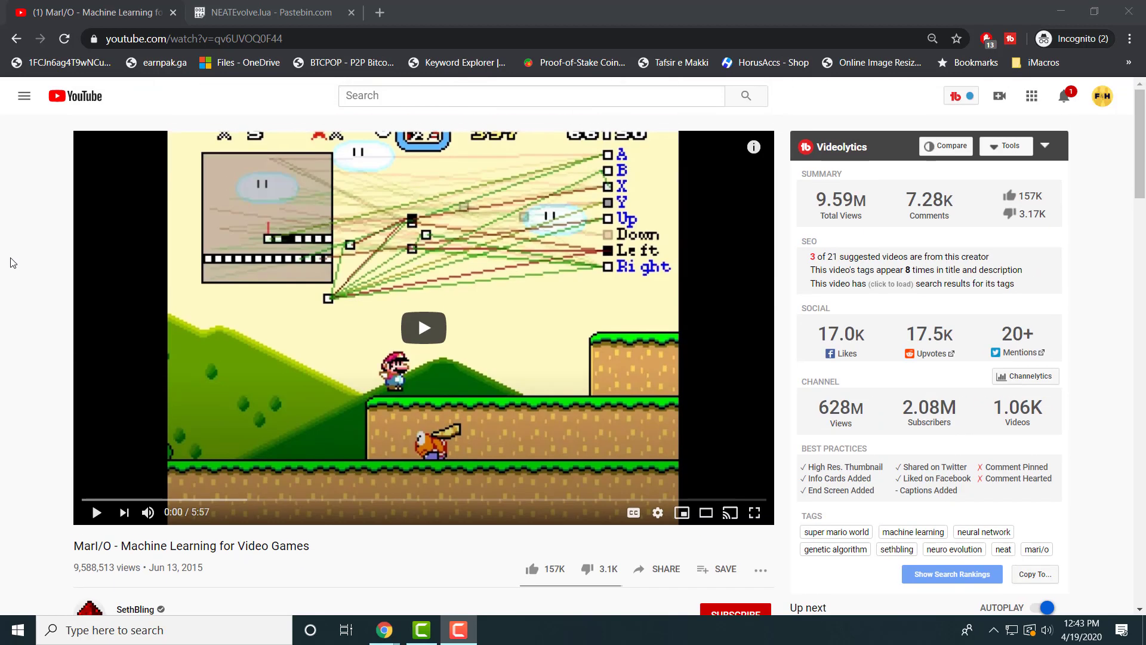
pyautogui.click(243, 6)
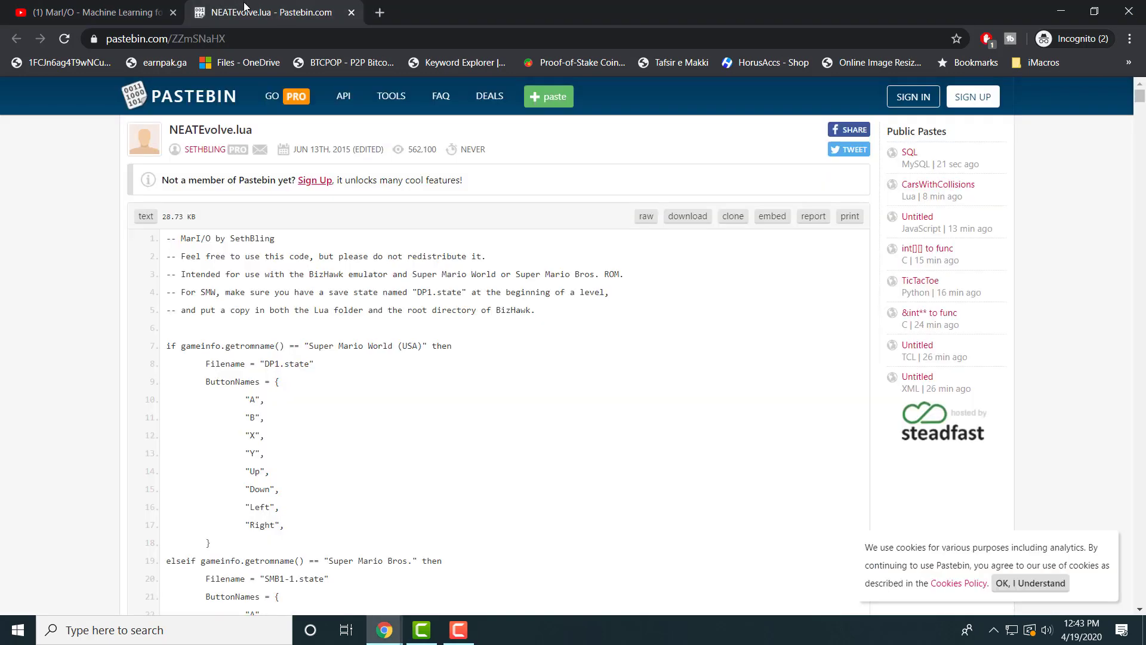
# - Minimize the browser, open the BizHawk-2.4 folder on the desktop and launch EmuHawk.exe
pyautogui.click(1057, 6)
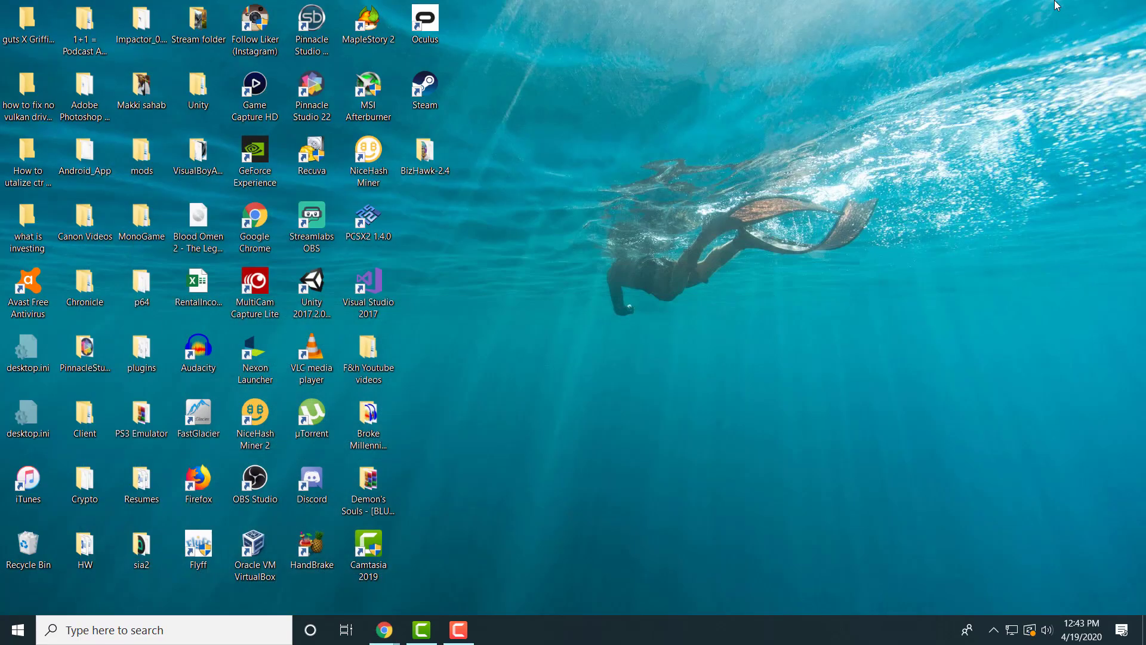
pyautogui.doubleClick(430, 147)
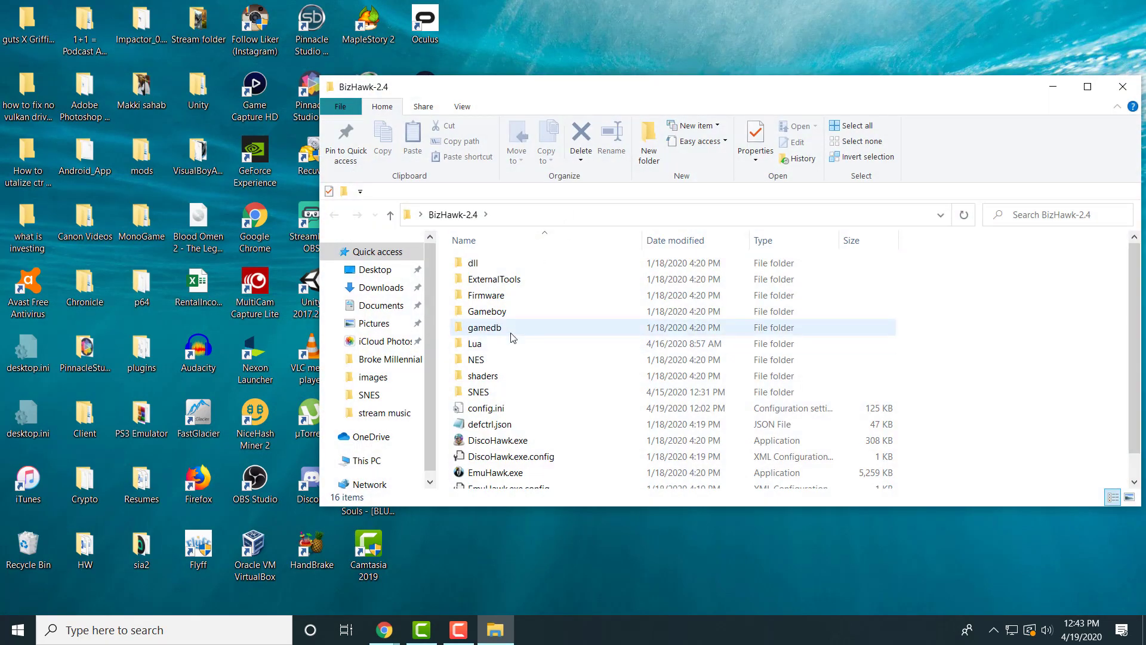
pyautogui.scroll(-1, 511, 338)
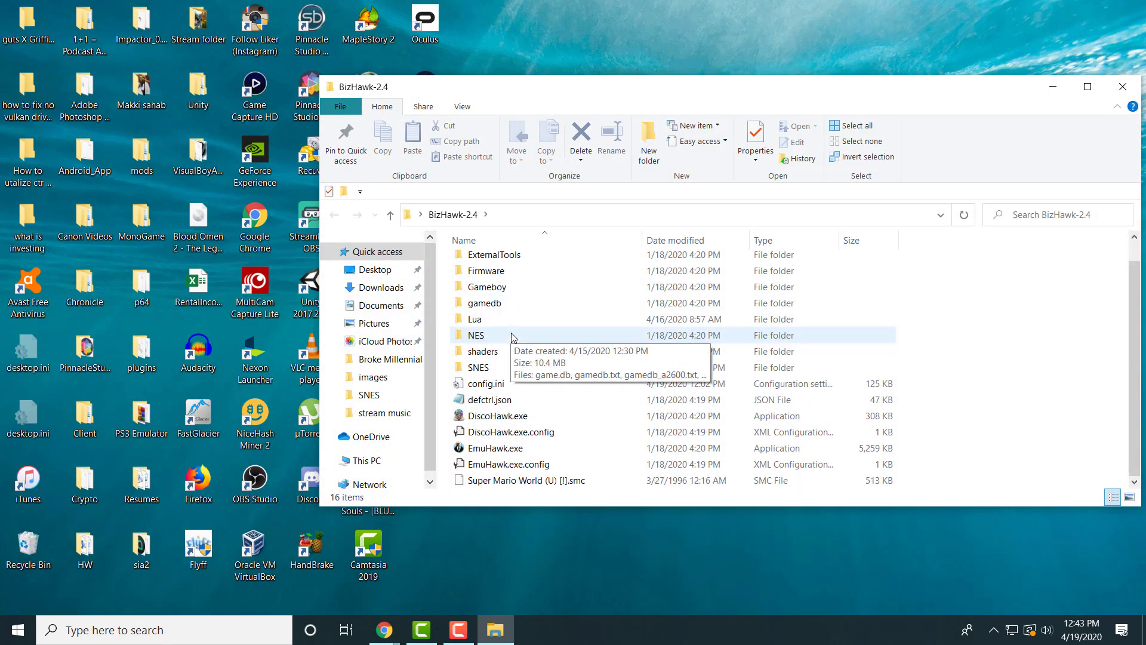
pyautogui.click(523, 416)
pyautogui.press('Down')
pyautogui.press('Down')
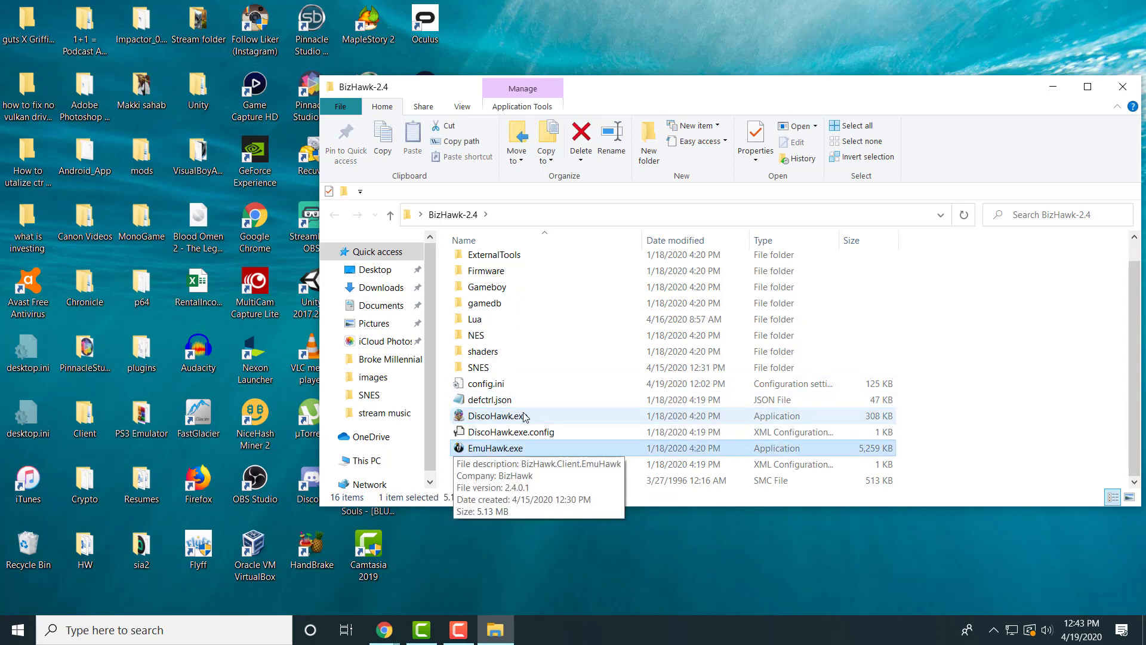
pyautogui.press('Return')
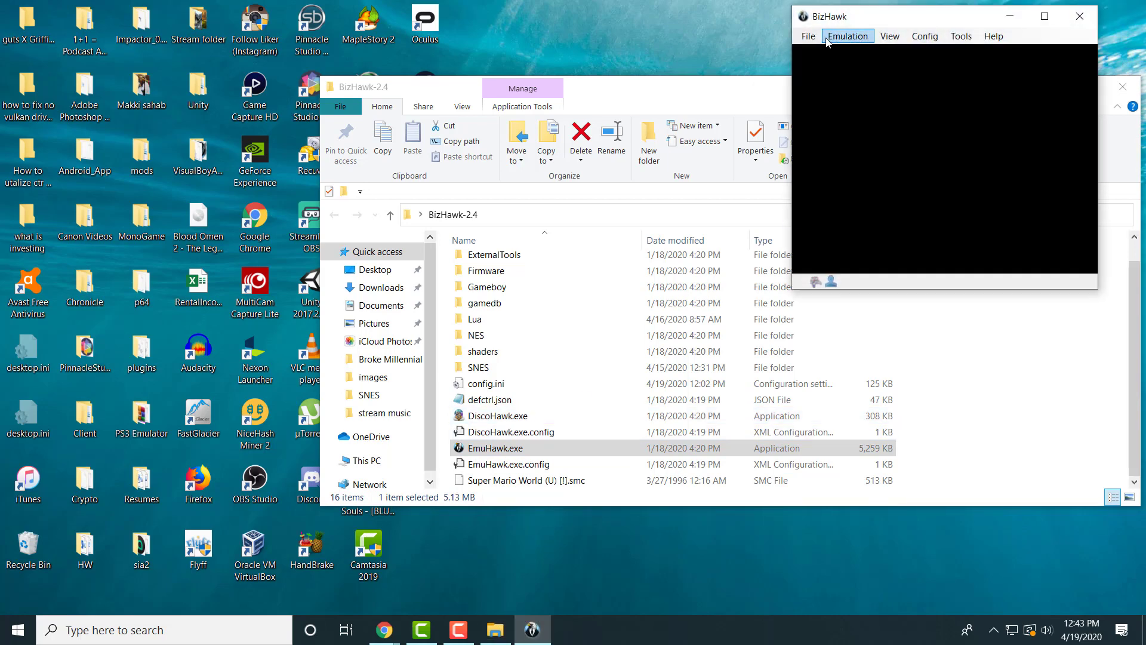
# - Load the recent ROM Super Mario World (U) [!].smc and mute the computer's sound
pyautogui.click(809, 37)
pyautogui.moveTo(847, 67)
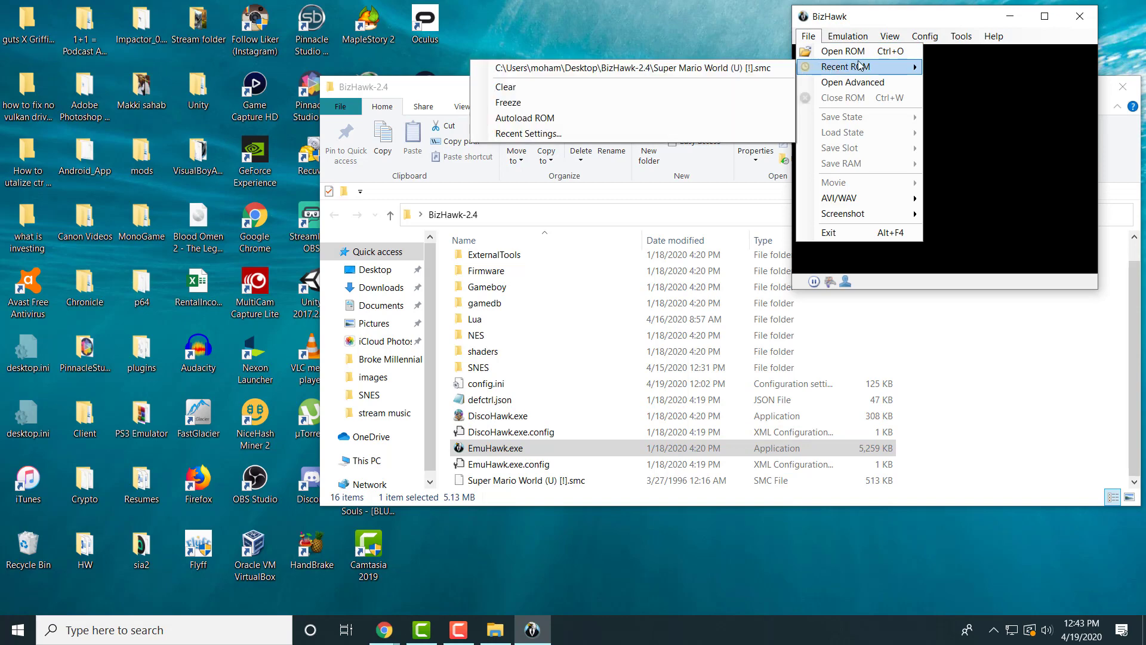
pyautogui.click(755, 73)
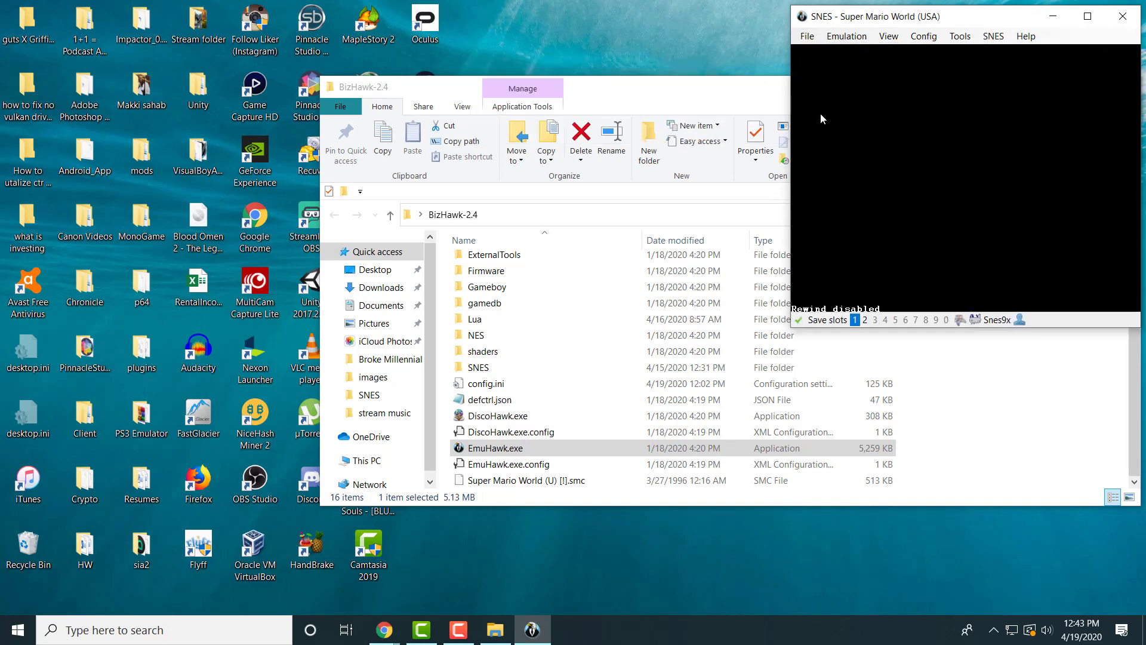
pyautogui.press('XF86AudioMute')
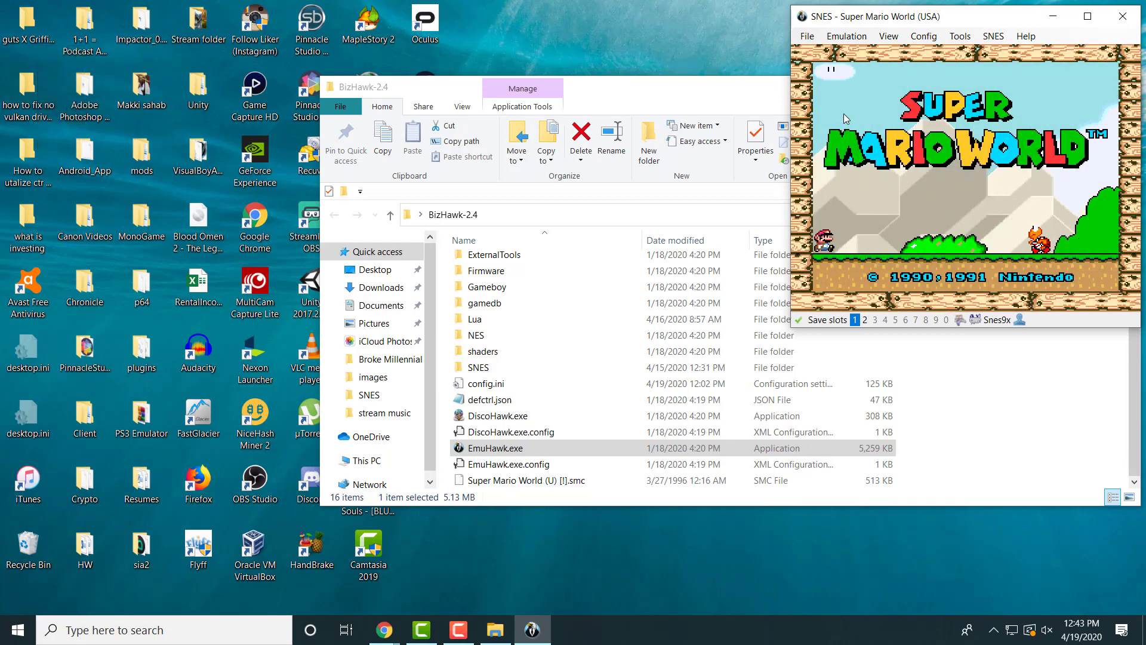
# - Start a one-player game from the Mario B save and enter the level up the ladder from Iggy's Castle on the map
pyautogui.press('Return')
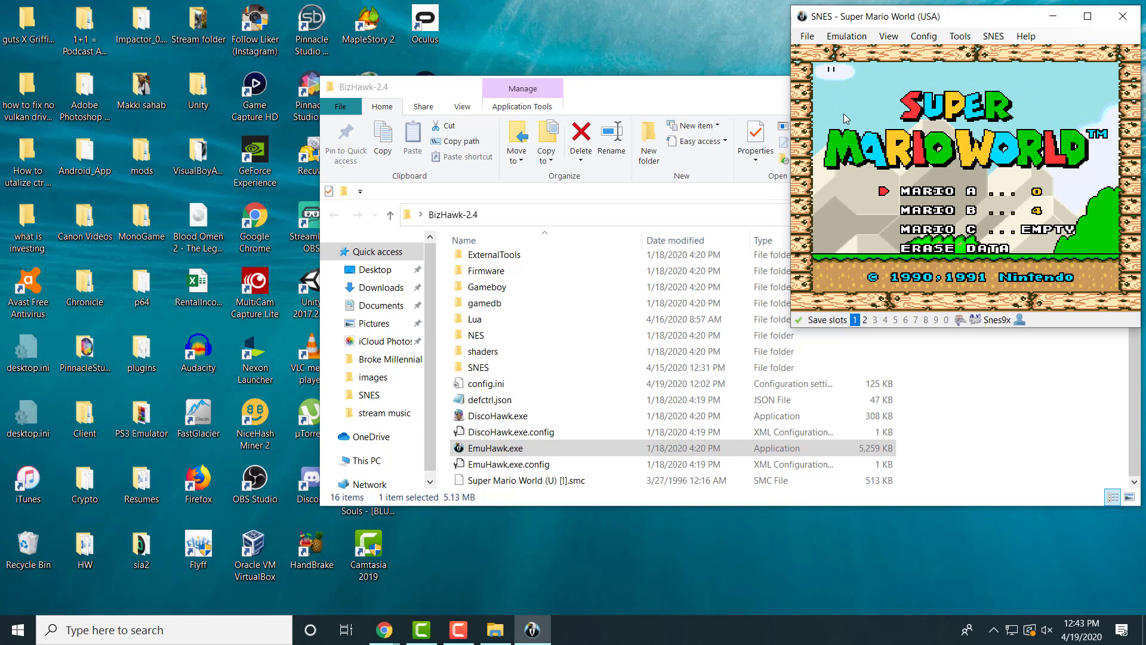
pyautogui.press('Down')
pyautogui.press('Return')
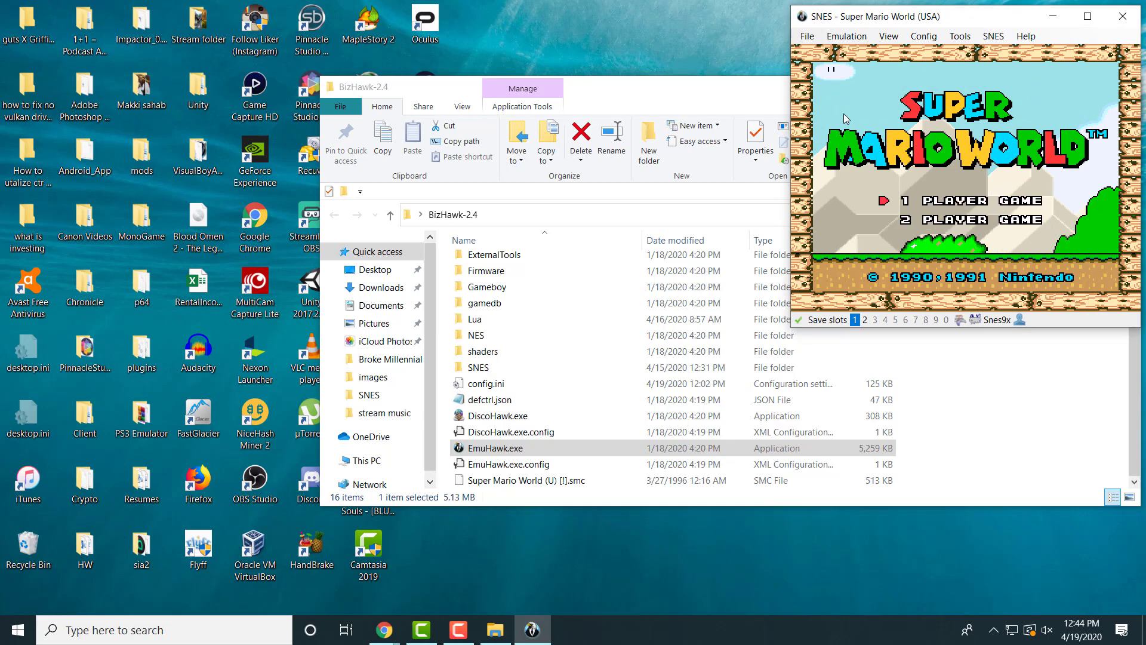
pyautogui.press('Return')
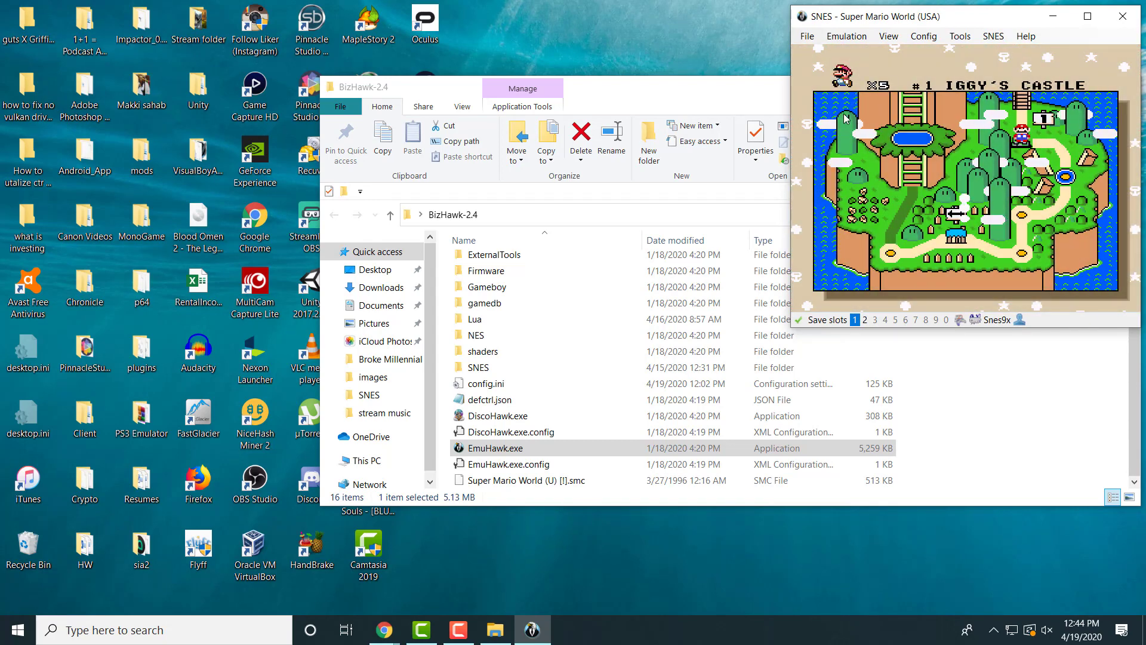
pyautogui.press('Up')
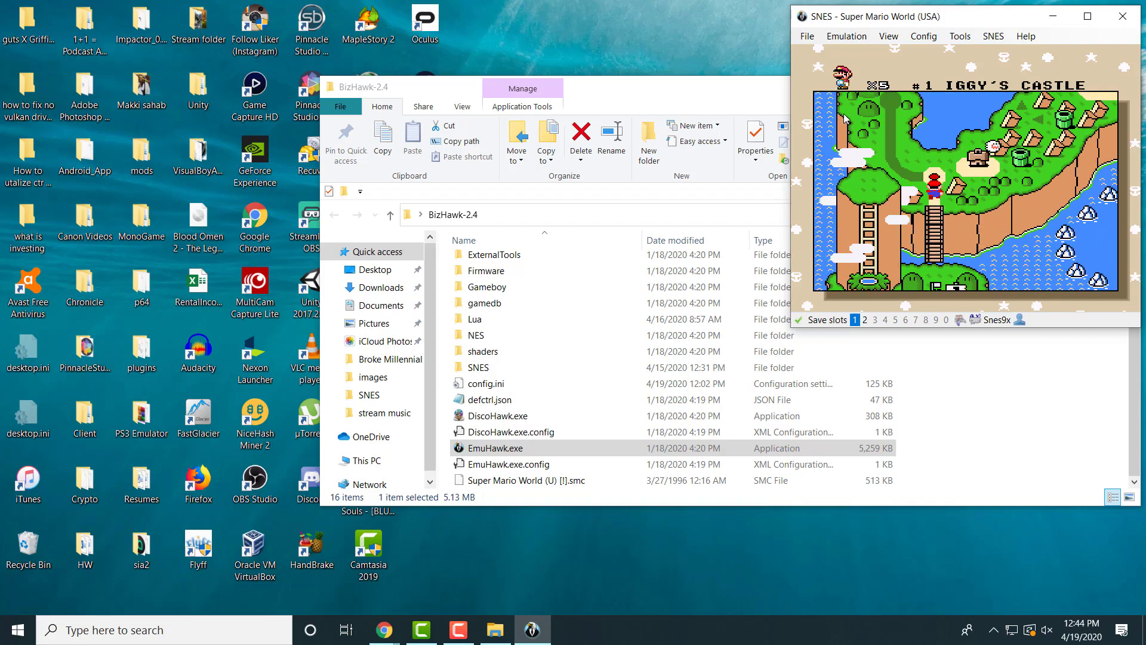
pyautogui.press('x')
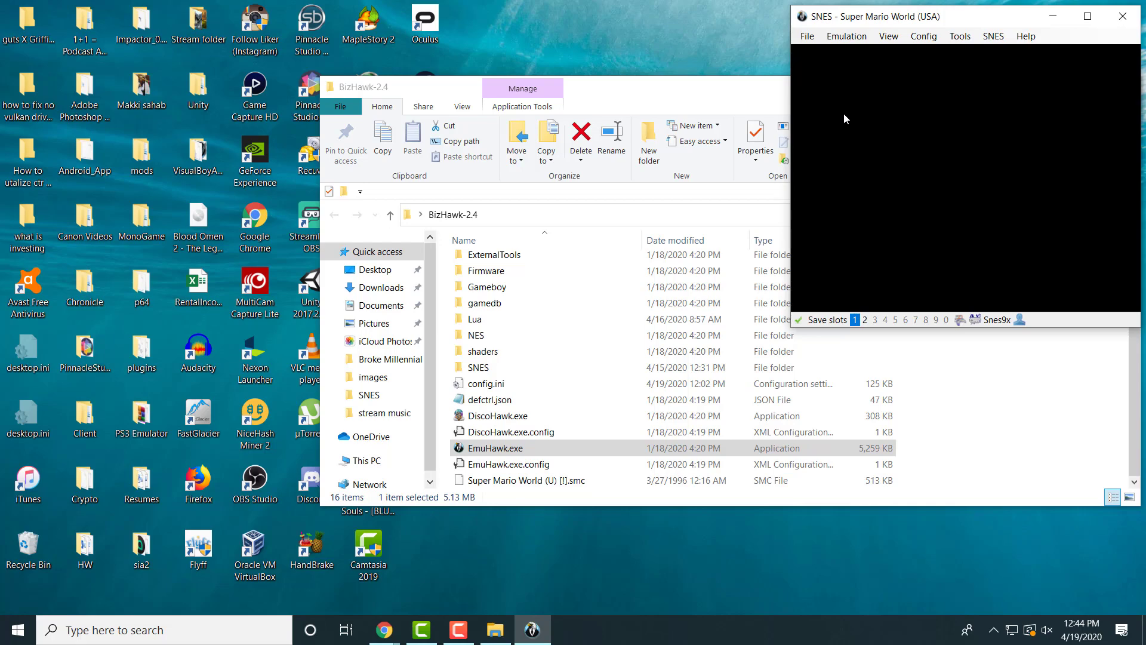
# - Save the emulator state at the beginning of the level to slot 1
pyautogui.click(805, 41)
pyautogui.moveTo(865, 122)
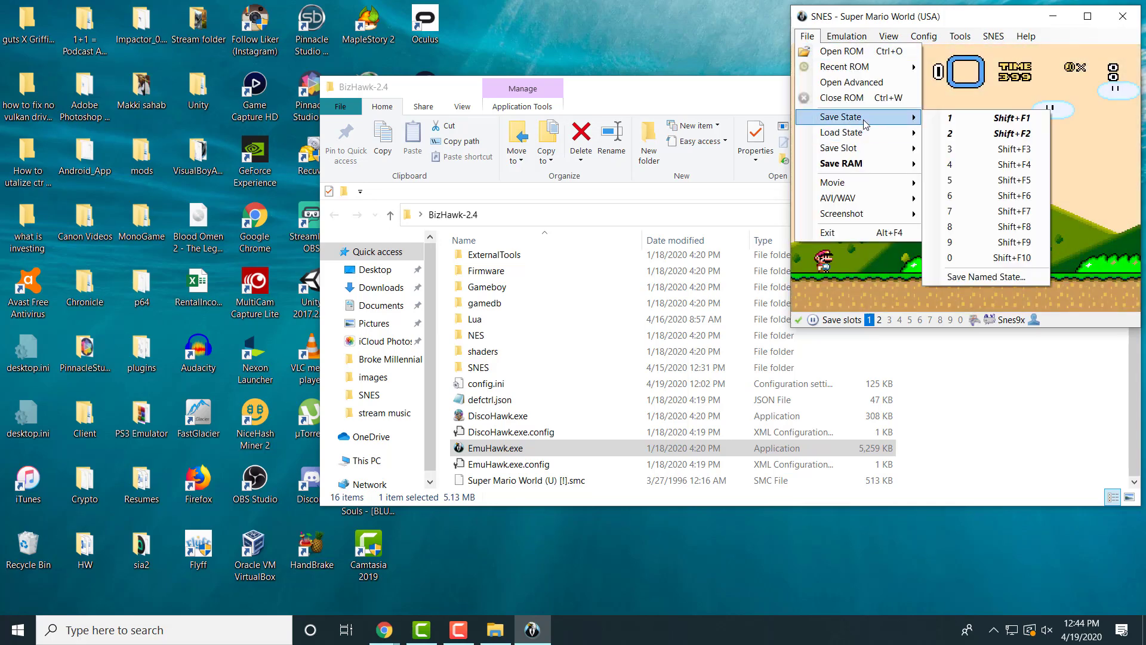
pyautogui.click(949, 117)
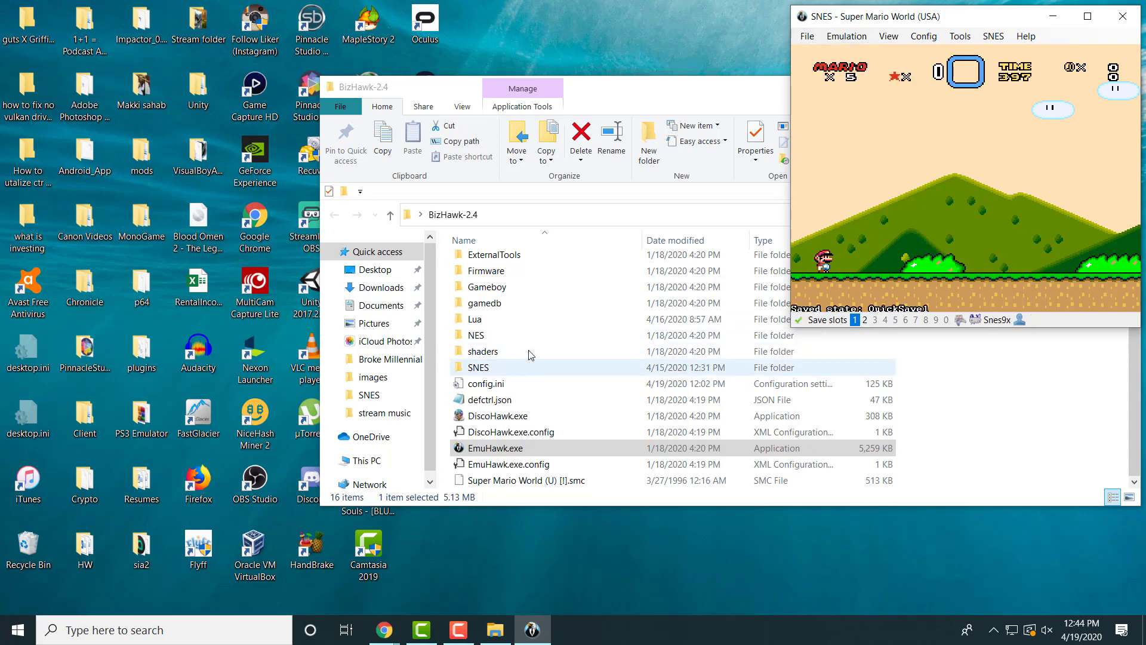
# - Uncover the BizHawk-2.4 folder window and copy the newest QuickSave1 state file from the SNES\State subfolder
pyautogui.moveTo(624, 103); pyautogui.dragTo(474, 102)
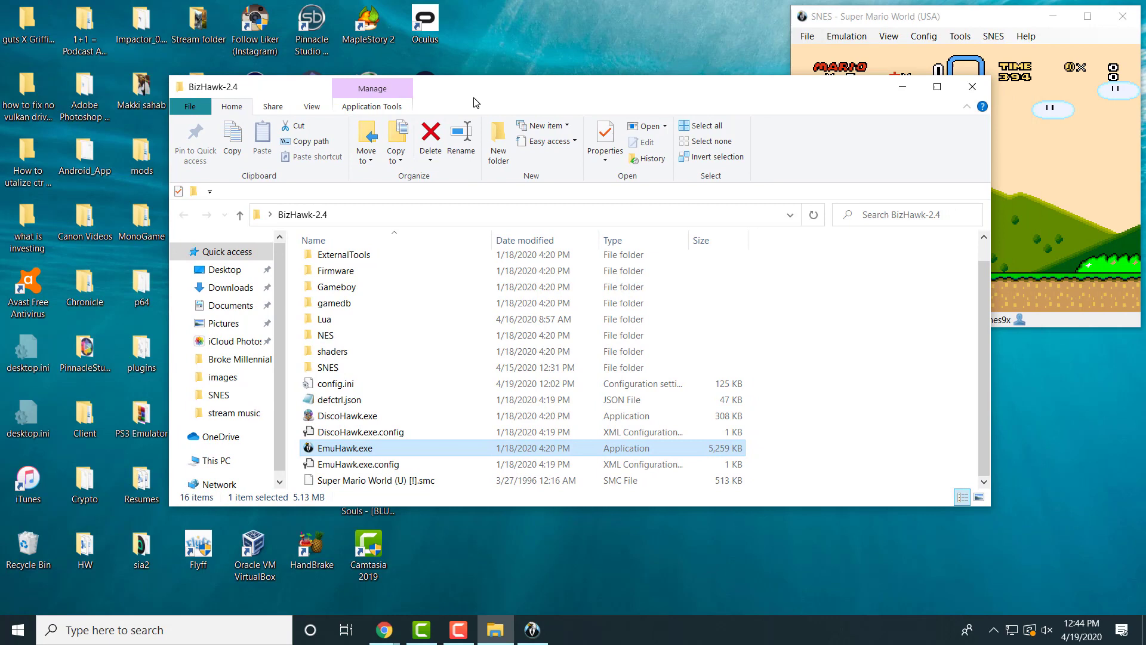
pyautogui.click(383, 392)
pyautogui.press('Up')
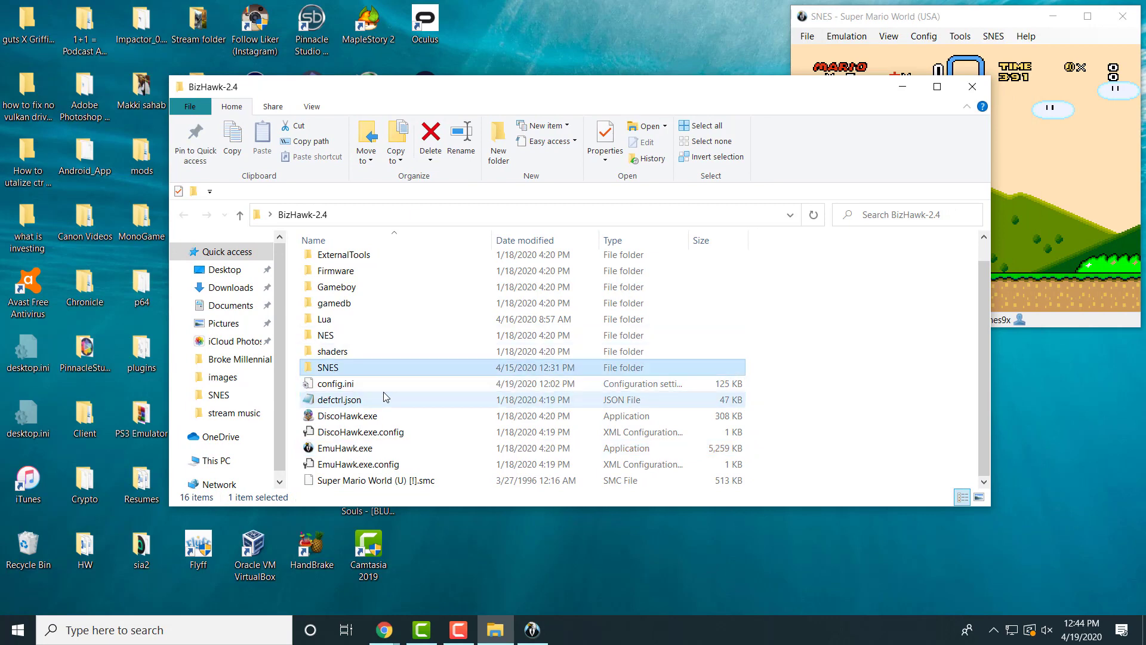
pyautogui.press('Return')
pyautogui.press('Down')
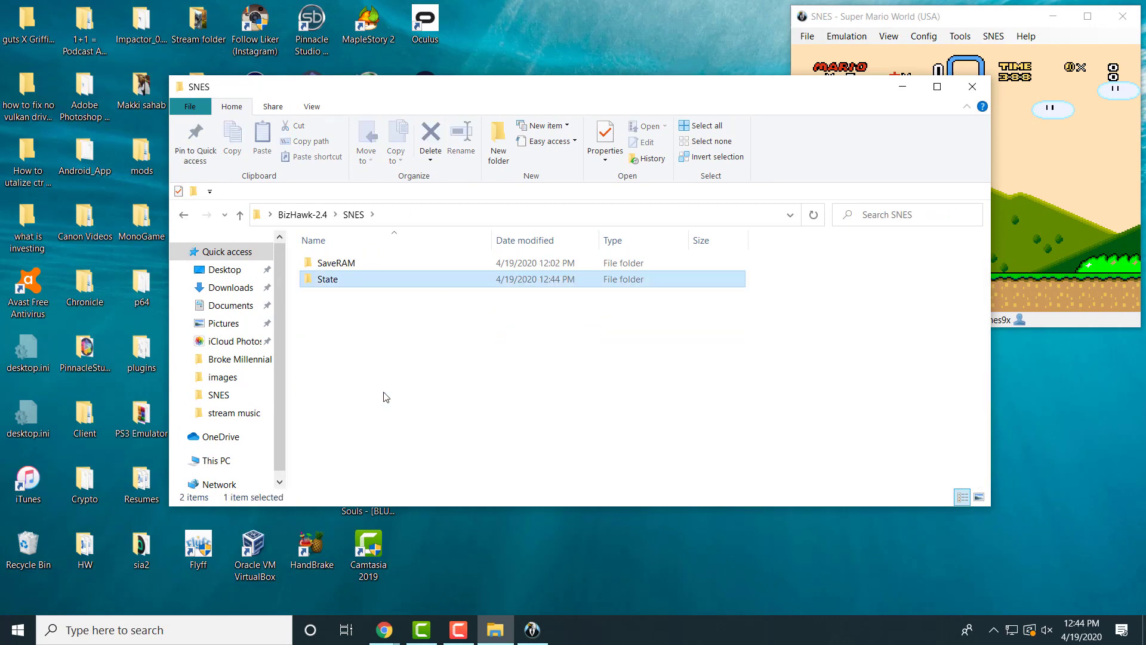
pyautogui.press('Return')
pyautogui.press('Down')
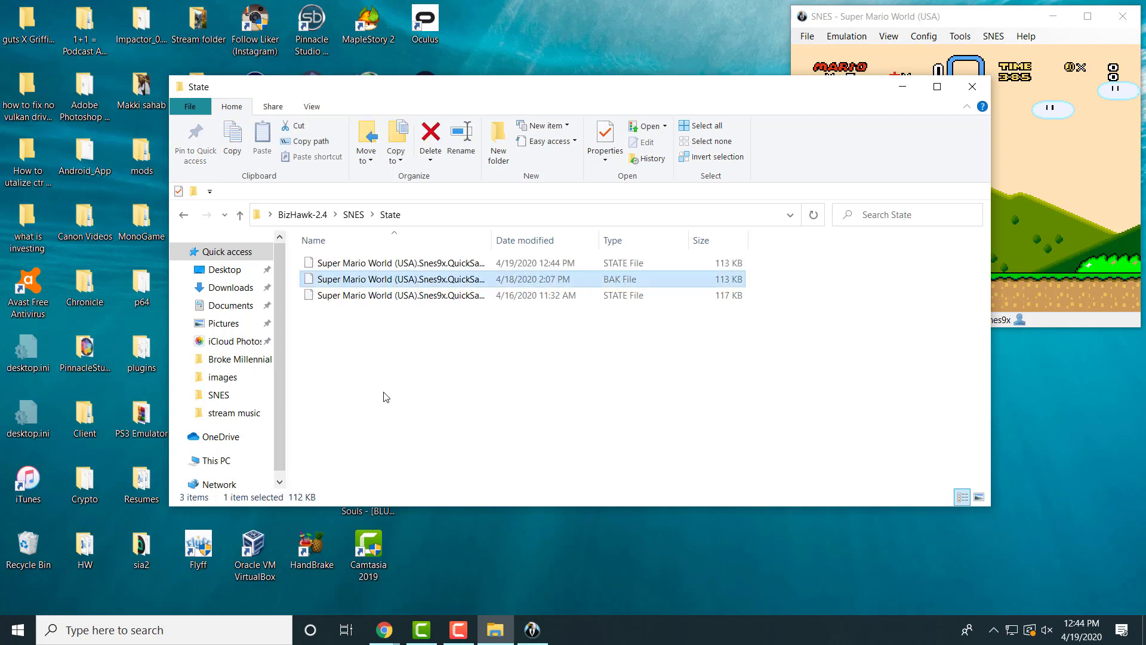
pyautogui.press('Up')
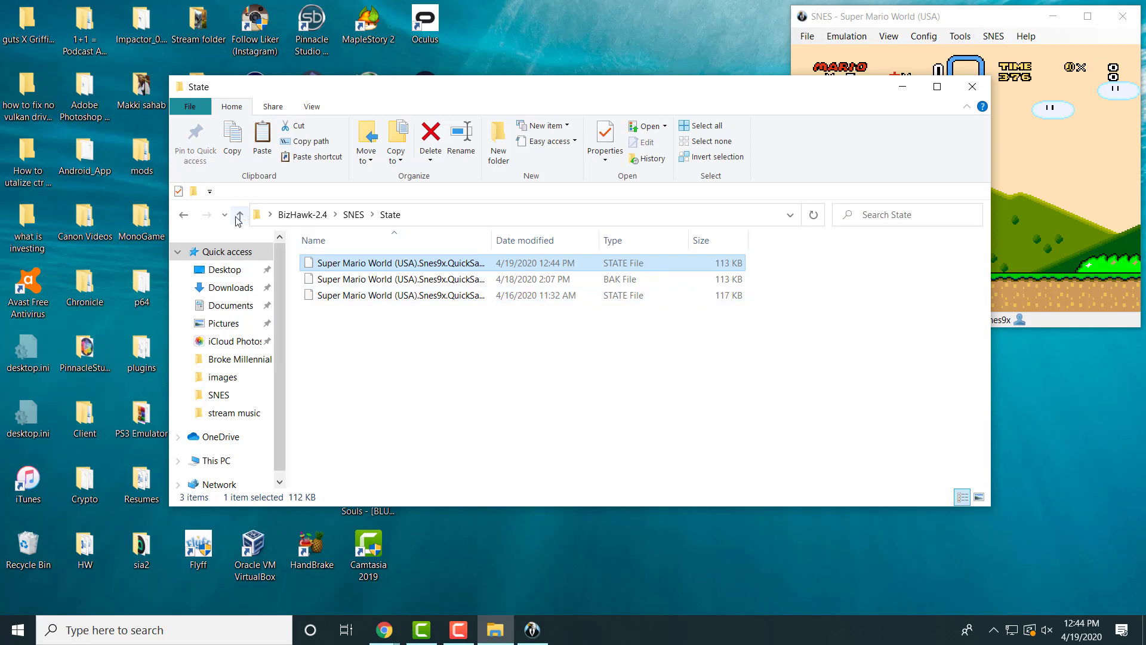
# - Paste the copied save state file into BizHawk-2.4\Lua\SNES
pyautogui.click(182, 216)
pyautogui.click(183, 216)
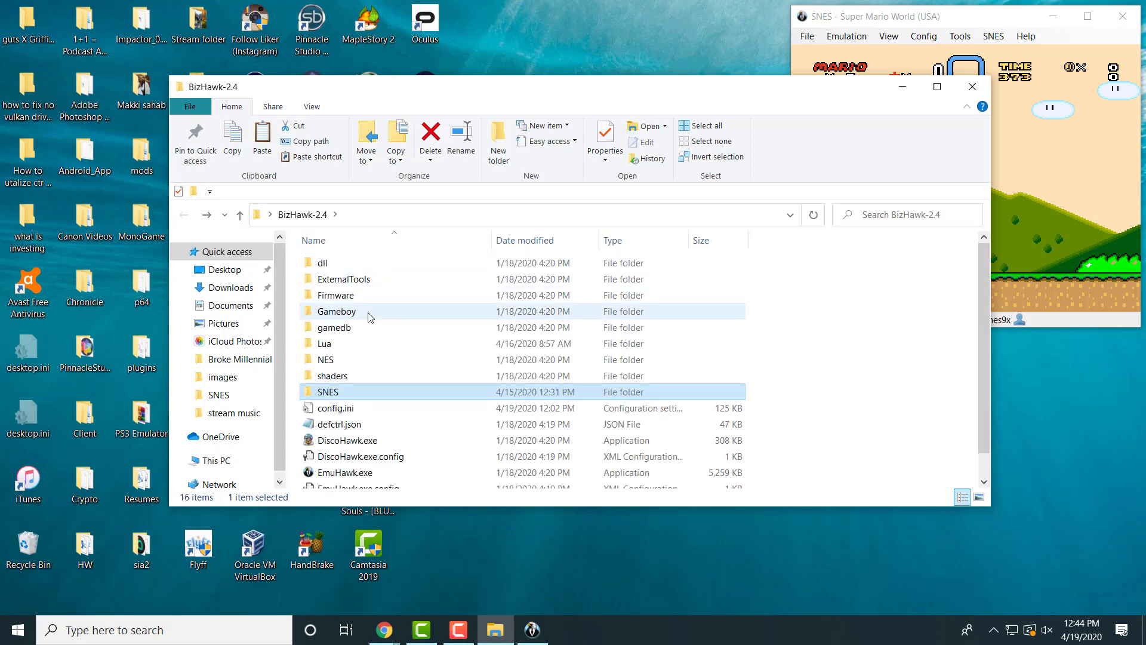
pyautogui.click(361, 341)
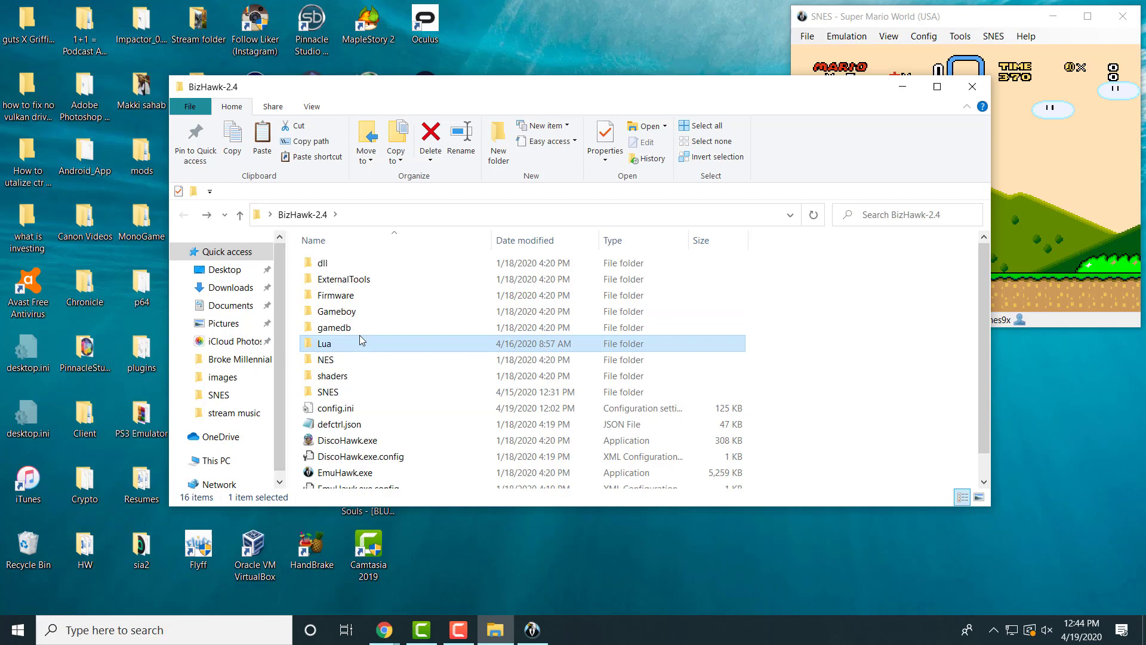
pyautogui.doubleClick(361, 341)
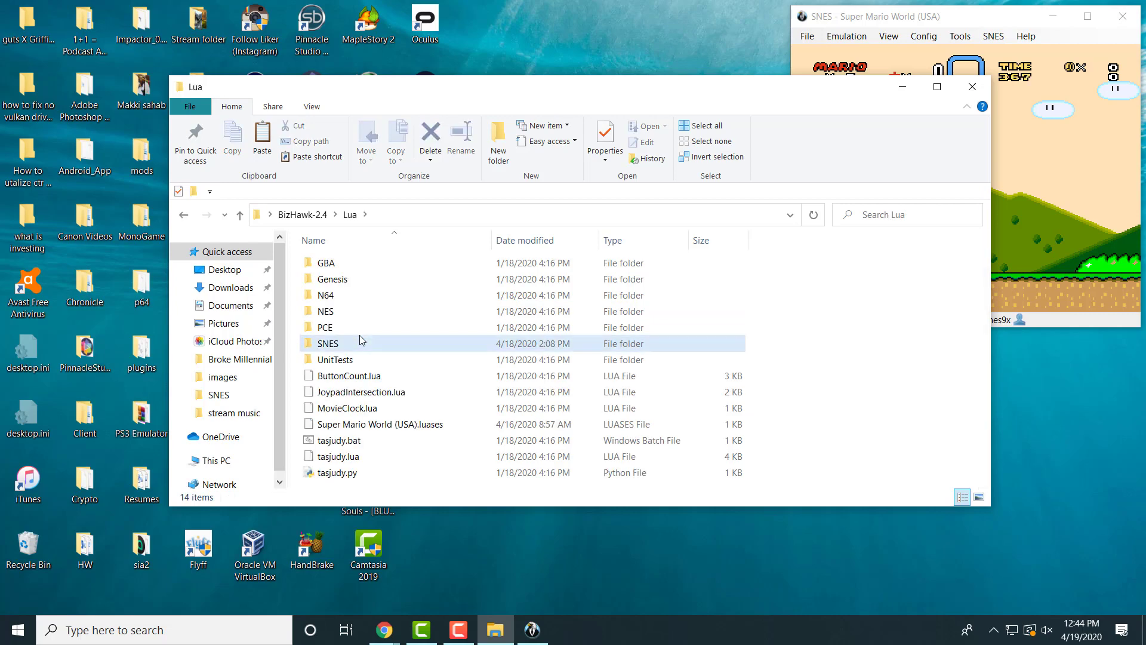
pyautogui.click(361, 341)
pyautogui.doubleClick(361, 341)
pyautogui.click(362, 341)
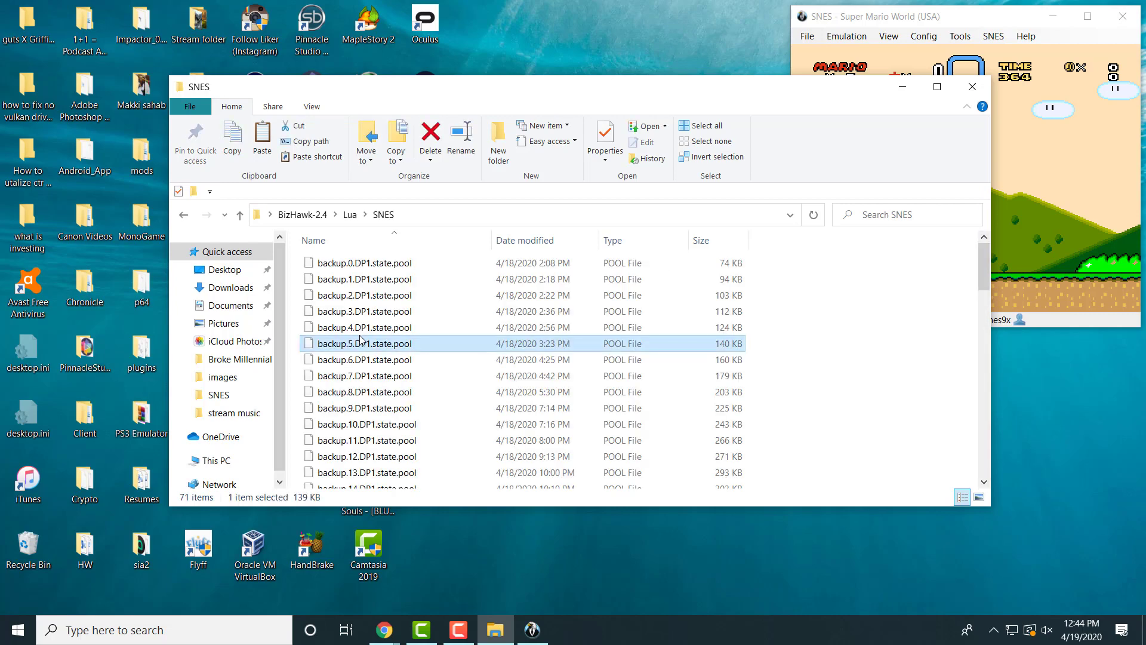
pyautogui.hotkey('ctrl', 'v')
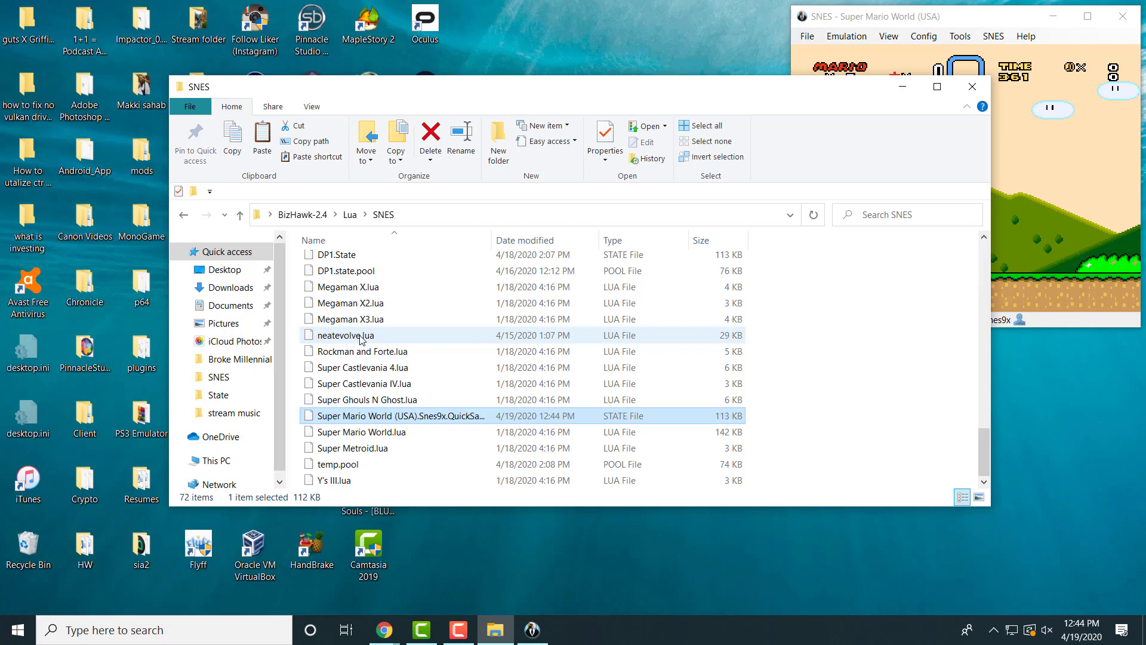
# - Delete the old DP1.State file from the Lua\SNES folder
pyautogui.click(394, 271)
pyautogui.click(393, 256)
pyautogui.rightClick(388, 259)
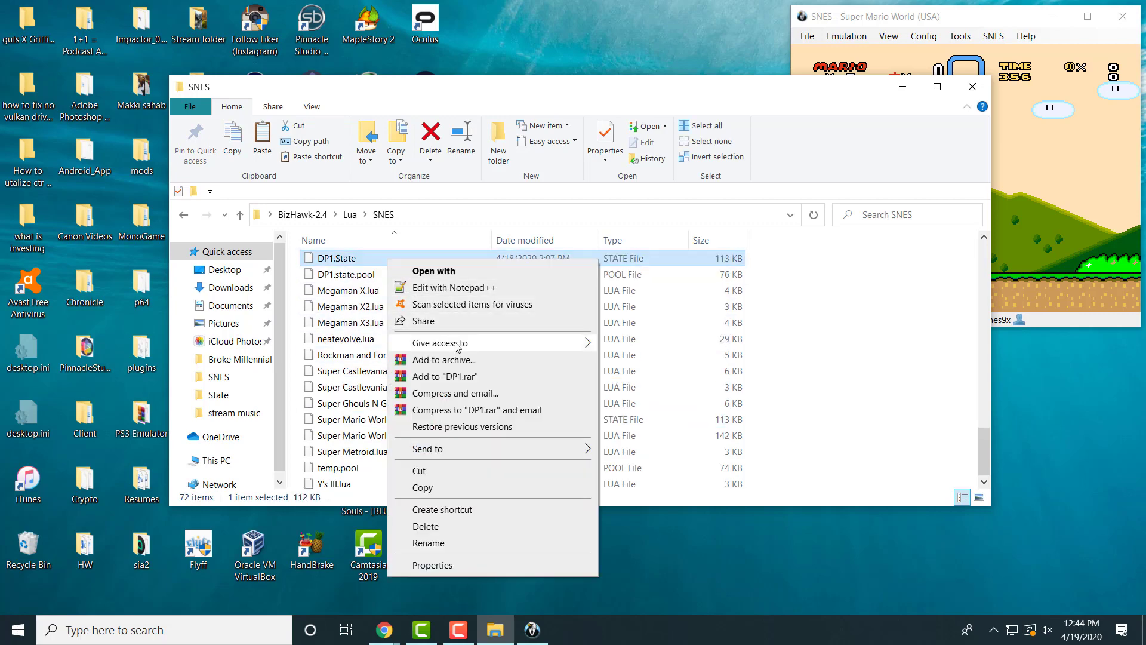
pyautogui.click(429, 525)
# - Rename the copied Super Mario World QuickSave1 state file in Lua\SNES as DP1.State
pyautogui.click(395, 418)
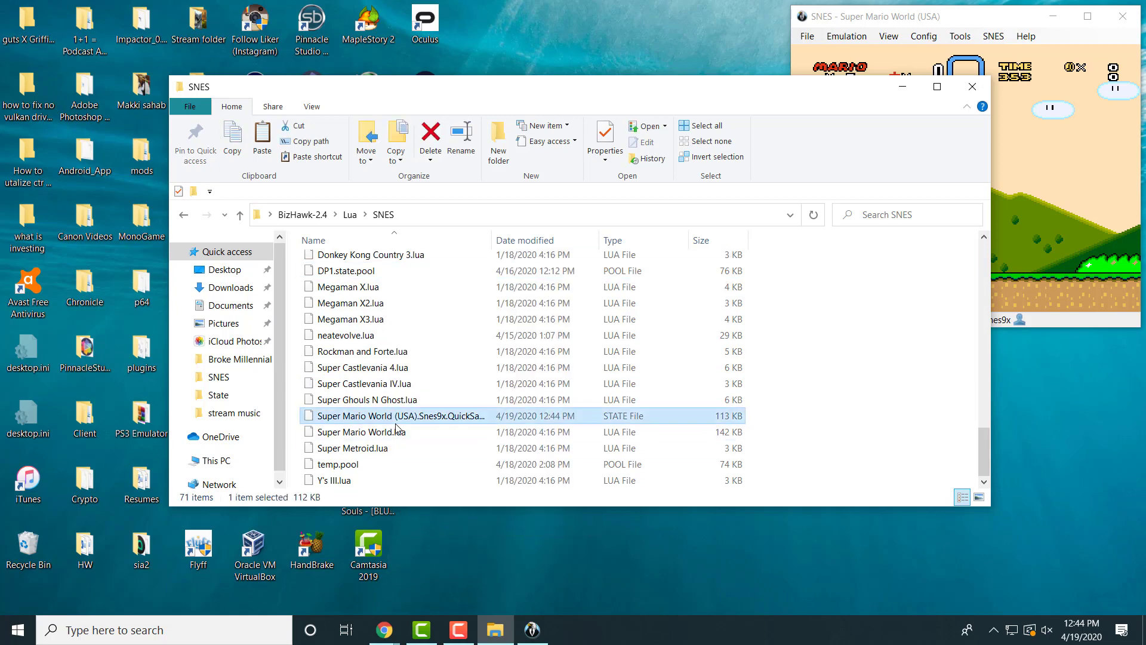
pyautogui.press('F2')
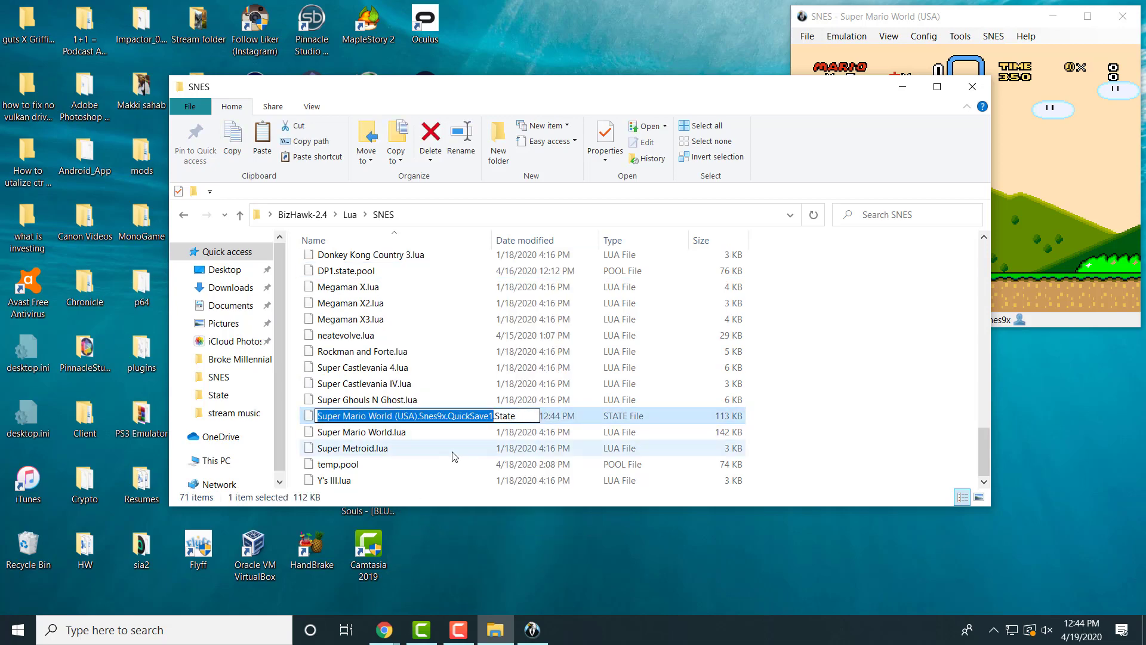
pyautogui.write('DP')
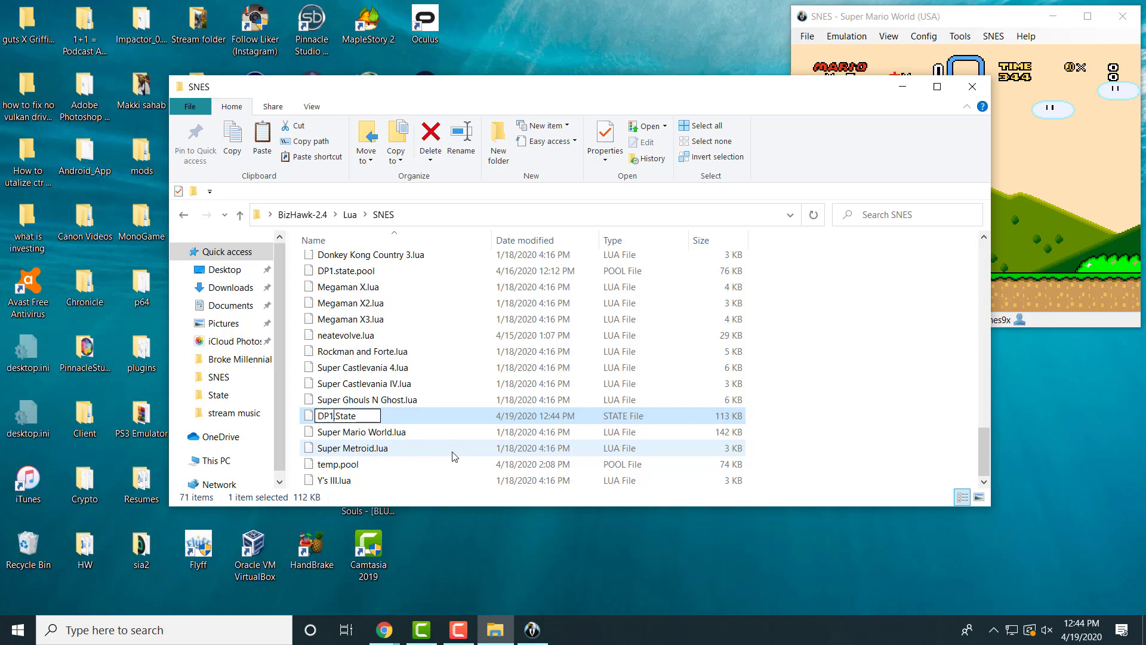
pyautogui.press('Return')
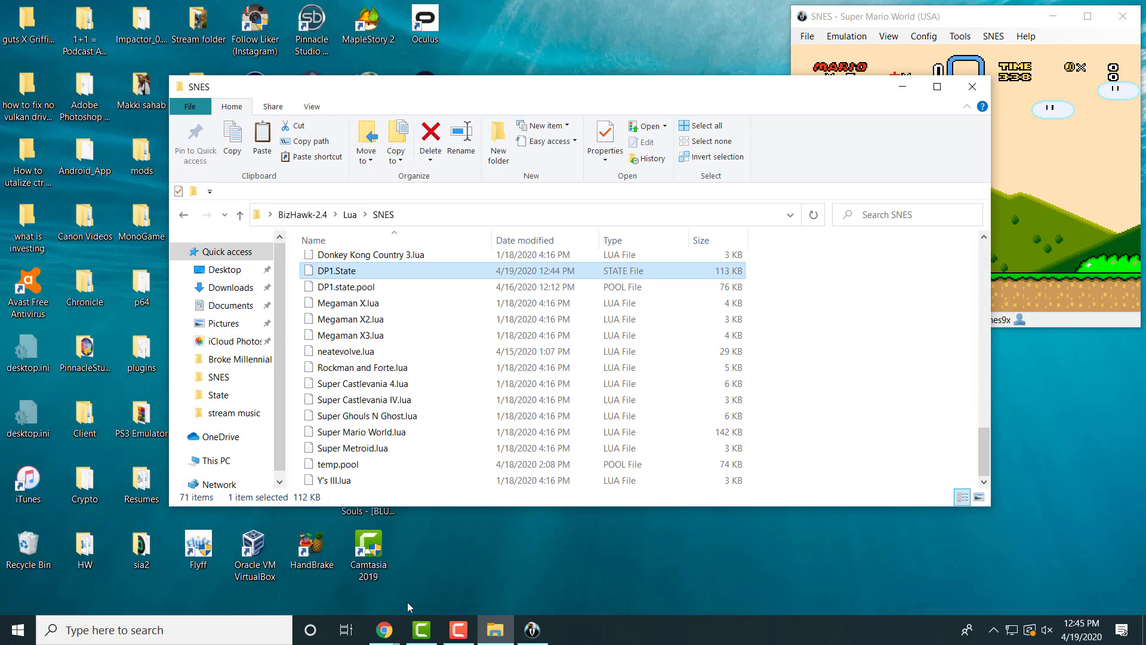
# - Run neatevolve.lua from the Lua\SNES folder in the emulator and place the game window beside the Lua Console
pyautogui.click(444, 336)
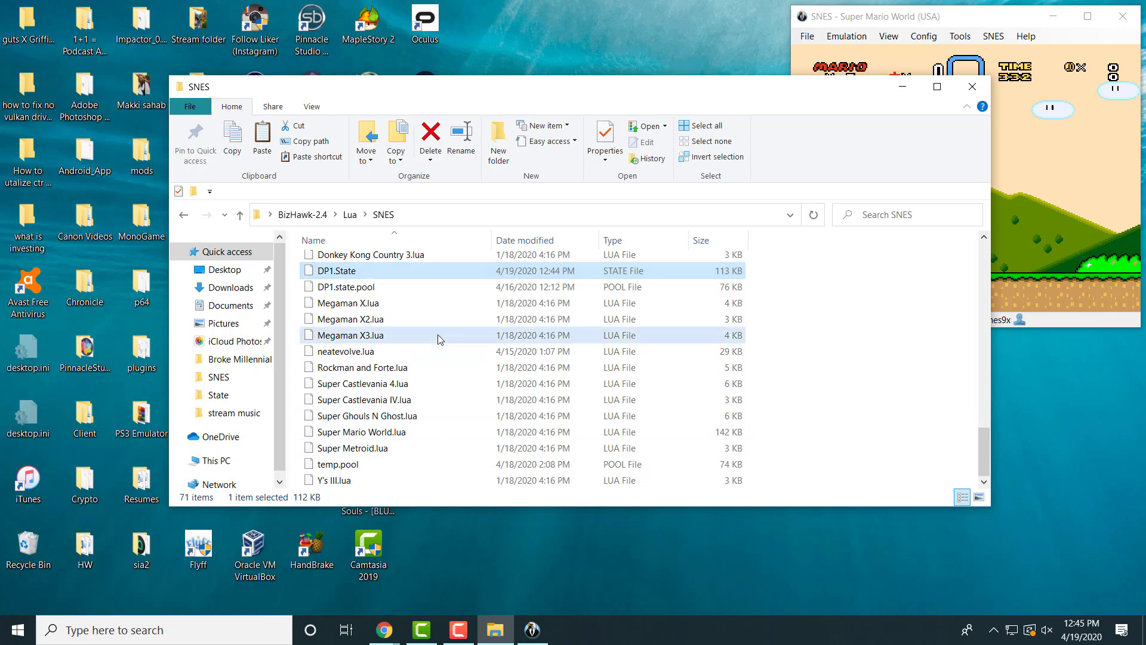
pyautogui.click(412, 354)
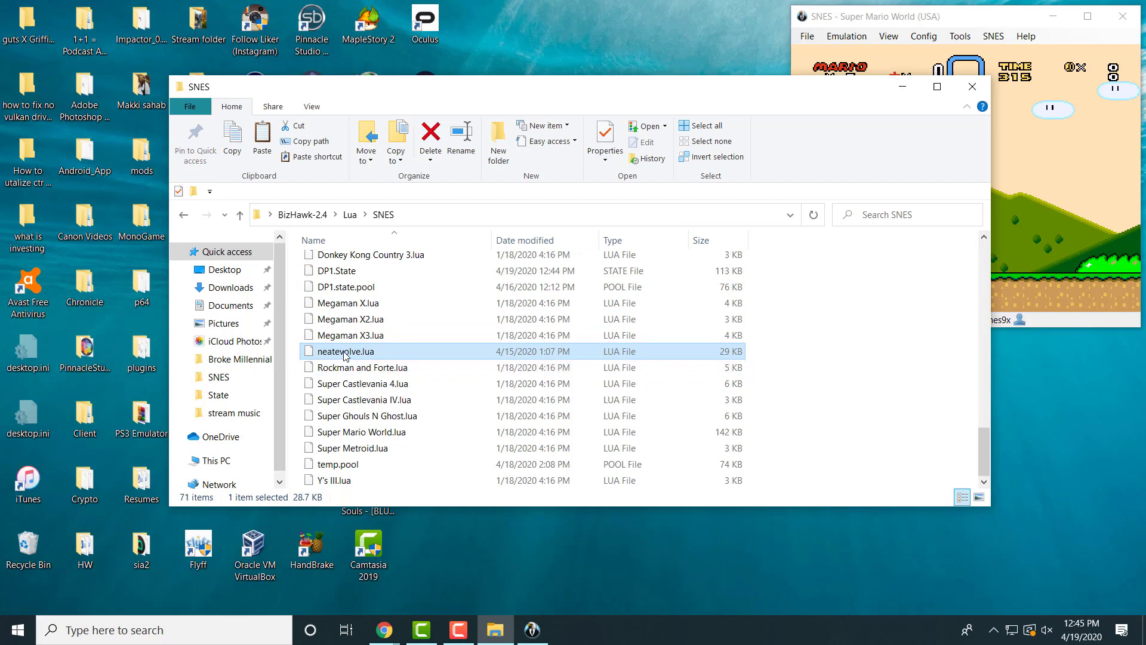
pyautogui.moveTo(345, 354); pyautogui.dragTo(1051, 213)
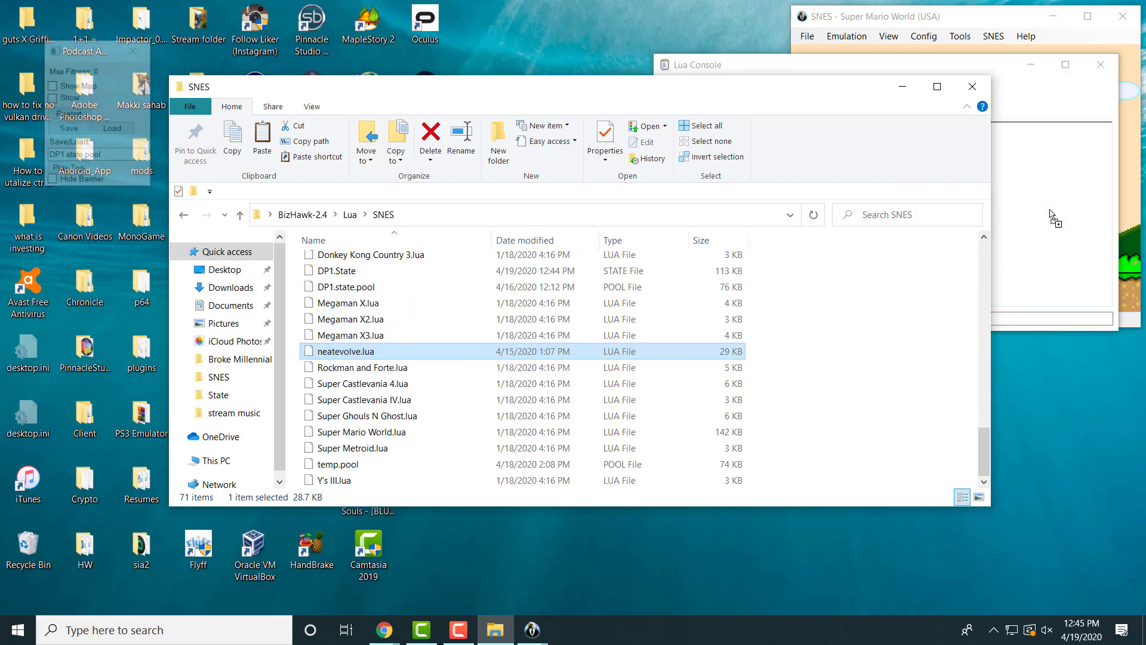
pyautogui.moveTo(999, 24); pyautogui.dragTo(486, 64)
pyautogui.click(1115, 184)
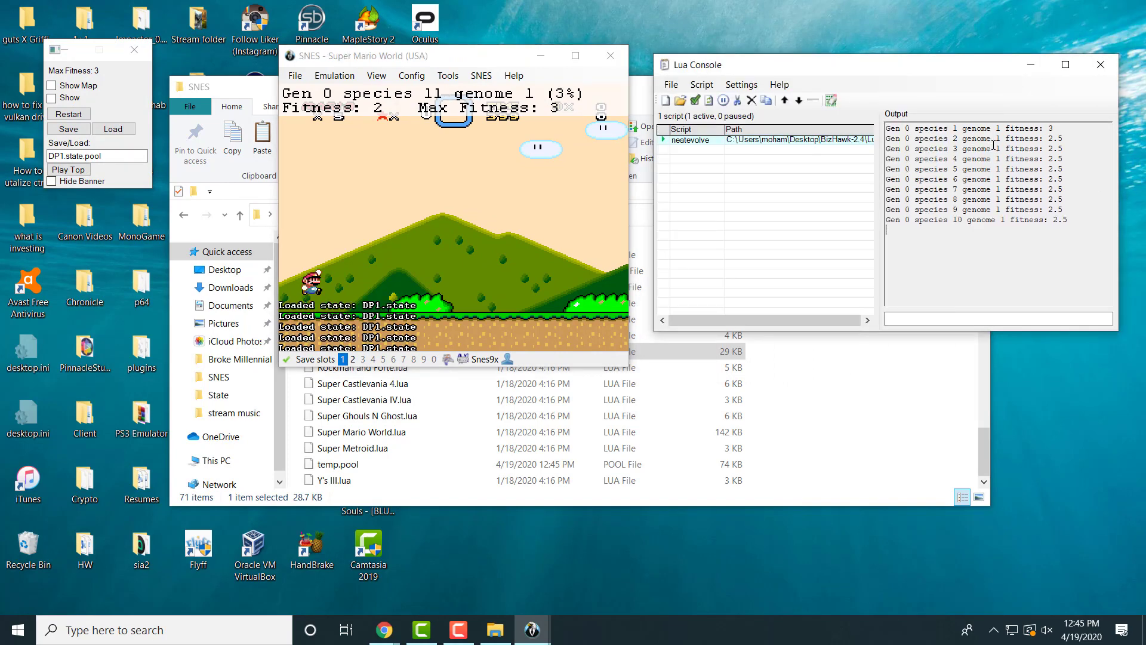
# - Preview the script's network map and mutation rate overlays on the running game, and turn both off again
pyautogui.click(422, 270)
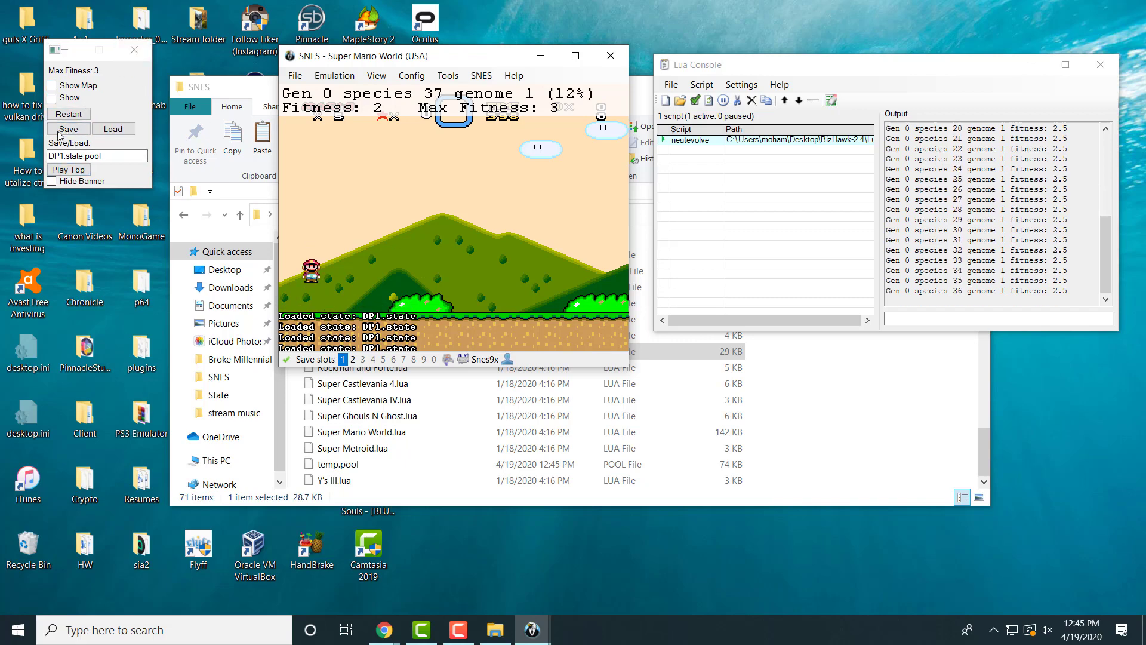
pyautogui.click(67, 84)
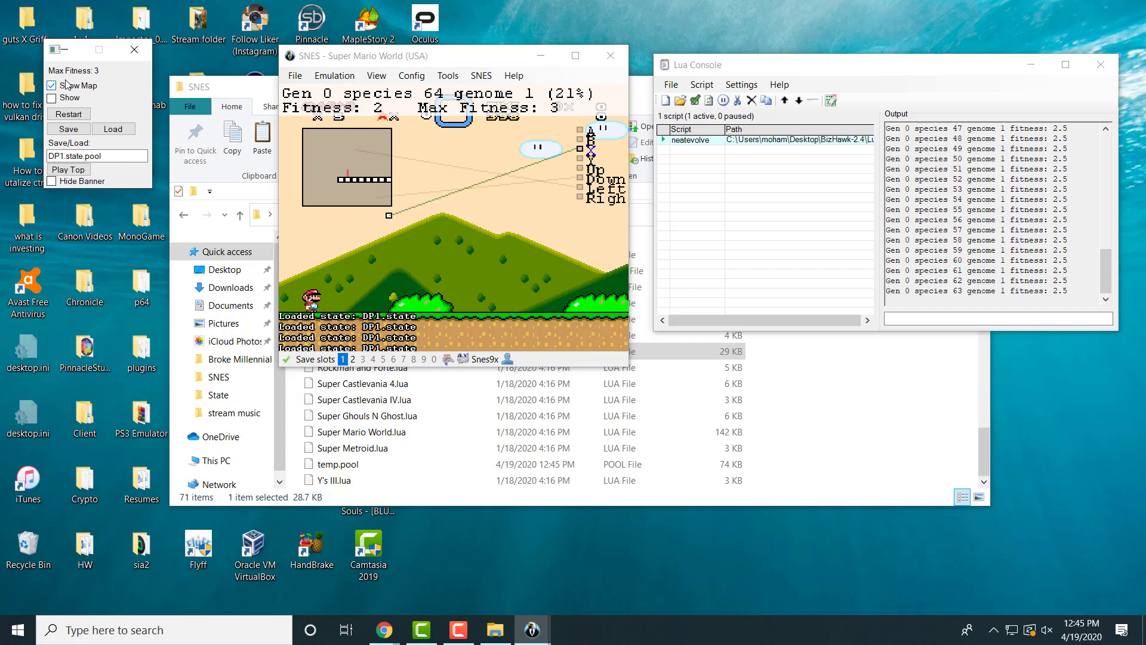
pyautogui.click(66, 86)
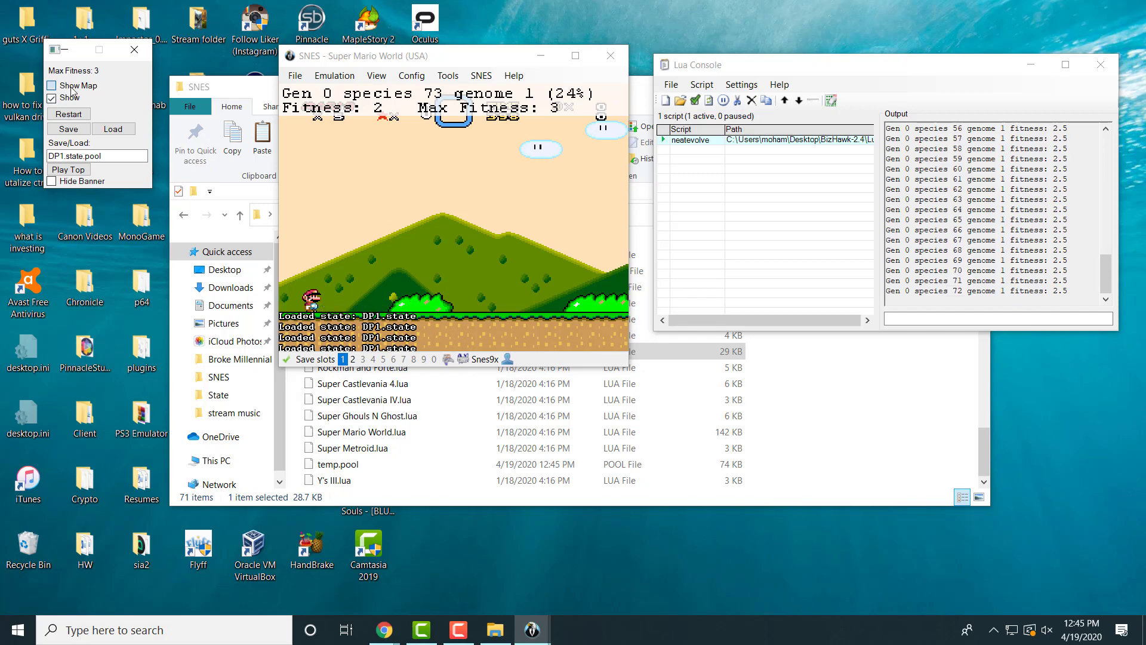
pyautogui.click(70, 86)
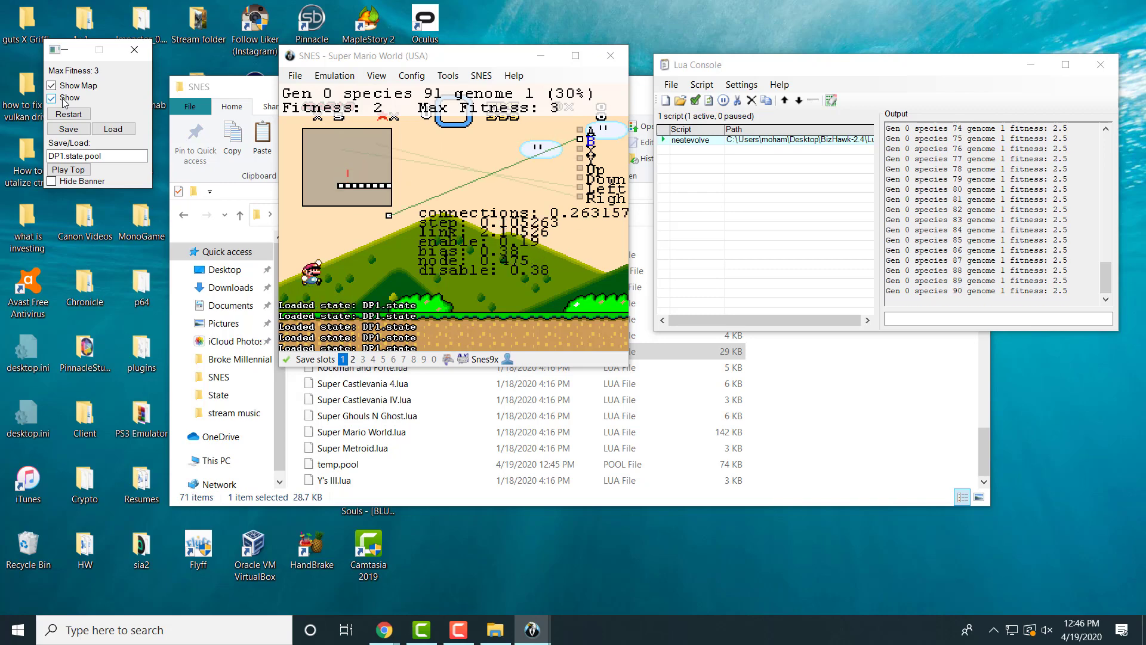
pyautogui.click(64, 98)
pyautogui.click(66, 85)
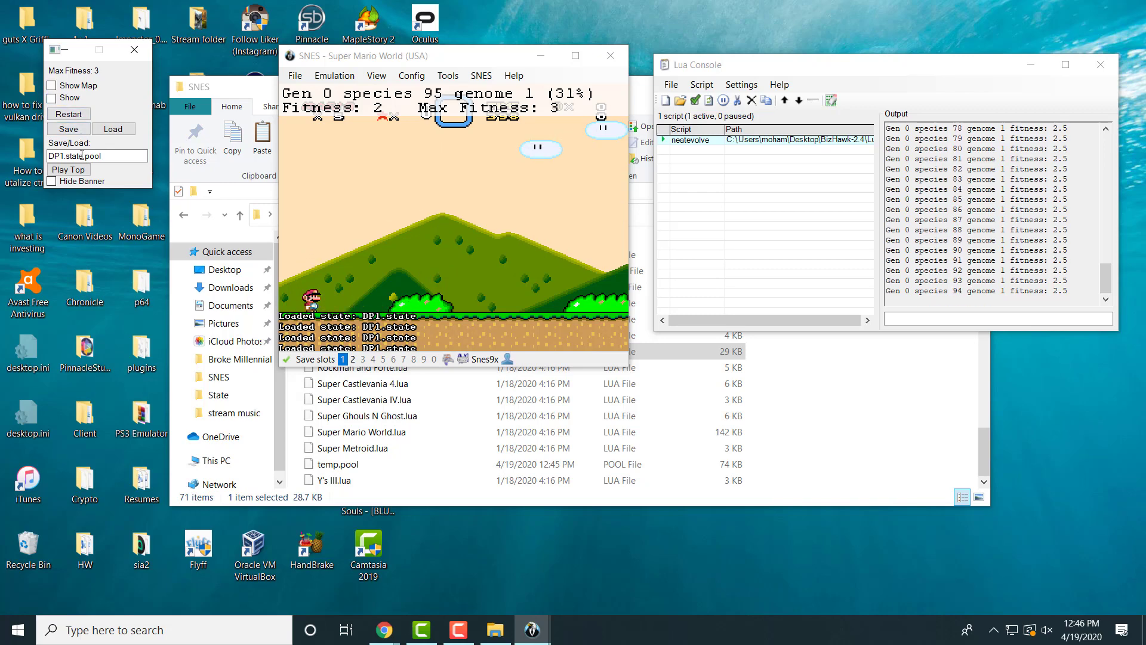
pyautogui.click(82, 182)
pyautogui.click(83, 182)
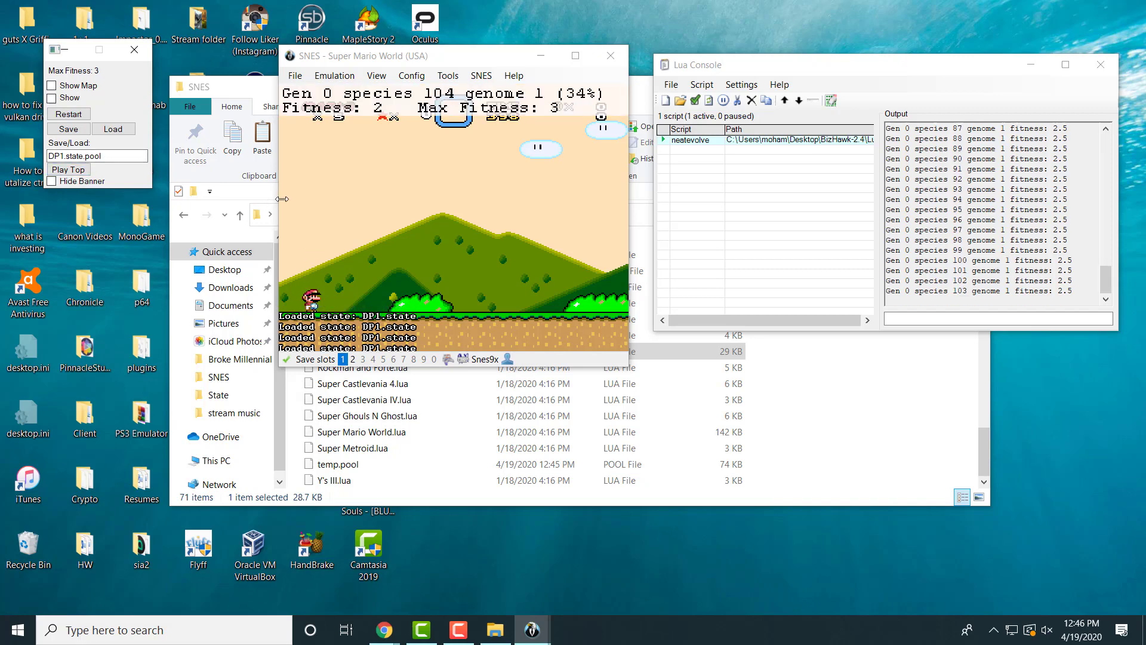
pyautogui.click(522, 163)
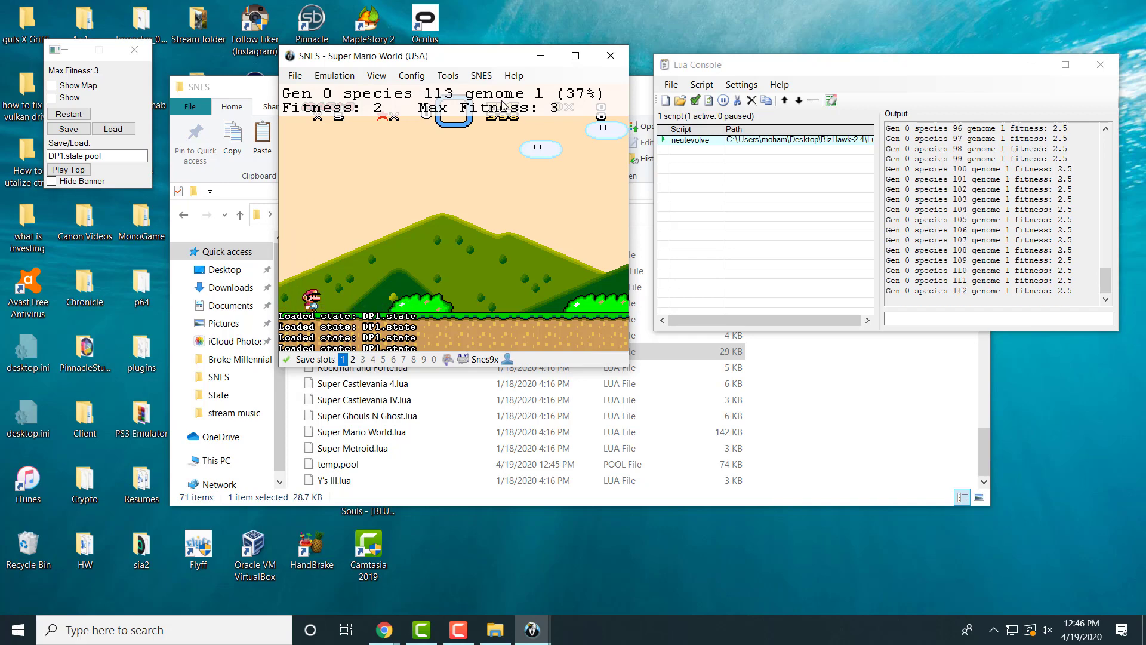